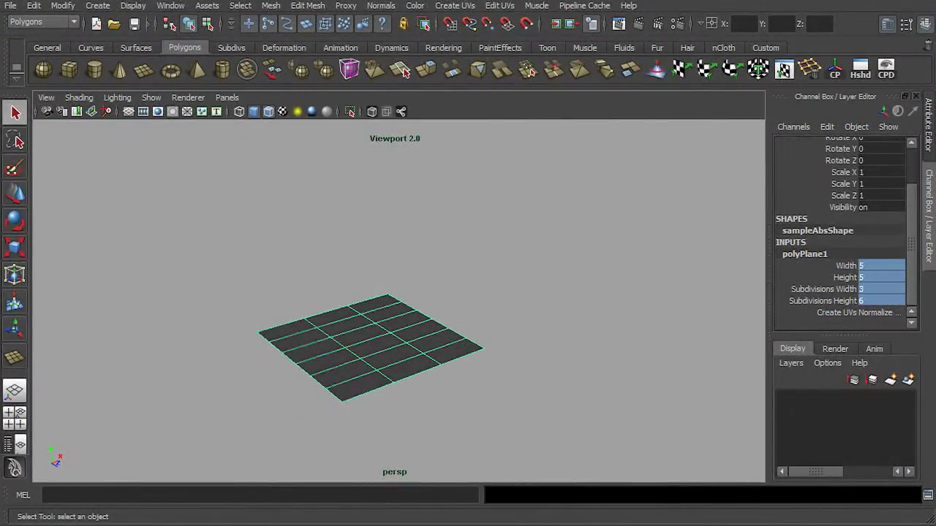
Stand the plane upright by setting its Rotate X to 90
{"action": "key", "text": "w"}
{"action": "key", "text": "e"}
{"action": "left_click_drag", "start_coordinate": [482, 351], "coordinate": [457, 315]}
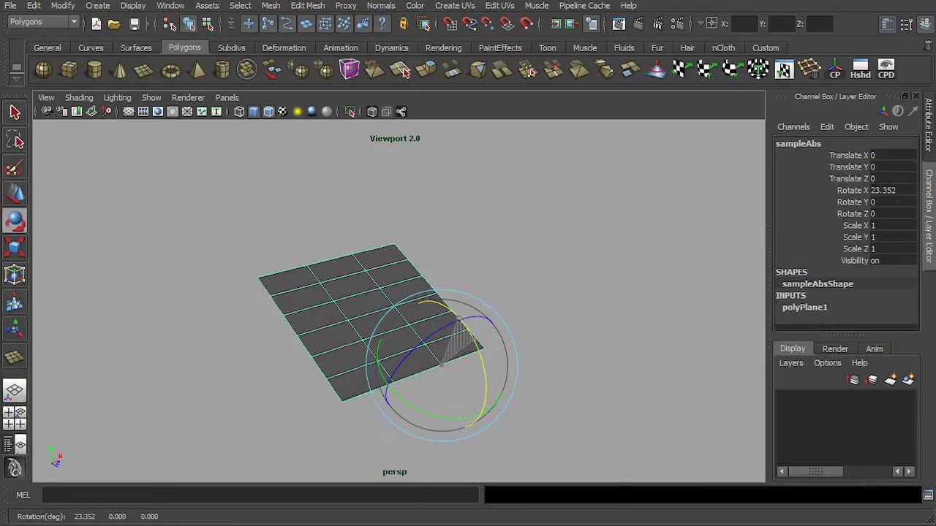
{"action": "left_click", "coordinate": [892, 190]}
{"action": "type", "text": "90"}
{"action": "key", "text": "Return"}
{"action": "key", "text": "q"}
Add a Nonlinear Bend deformer to the plane with Curvature 0.9
{"action": "left_click", "coordinate": [283, 48]}
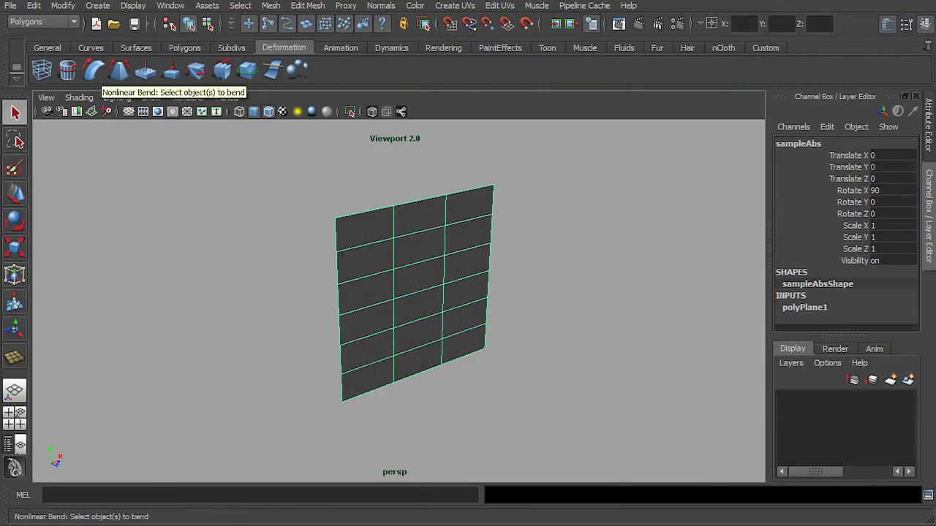
{"action": "left_click", "coordinate": [119, 69]}
{"action": "double_click", "coordinate": [881, 163]}
{"action": "left_click", "coordinate": [838, 291]}
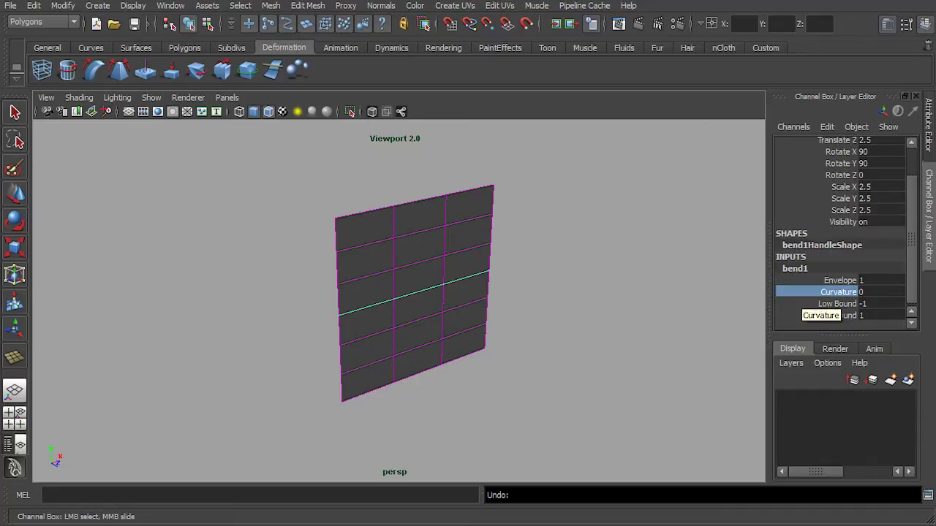
{"action": "middle_click_drag", "start_coordinate": [823, 304], "coordinate": [863, 304]}
Delete the plane's history to bake the bend into the mesh
{"action": "left_click", "coordinate": [33, 6]}
{"action": "mouse_move", "coordinate": [68, 156]}
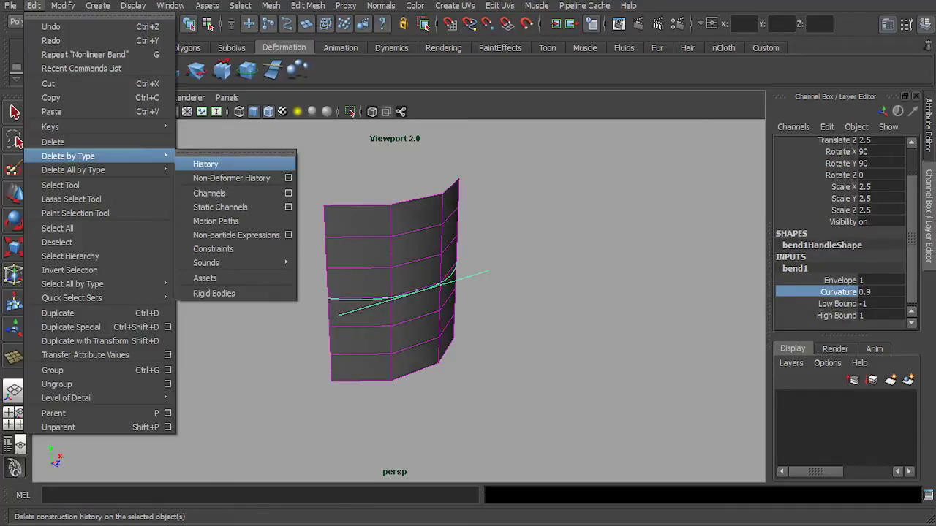
{"action": "left_click", "coordinate": [205, 164]}
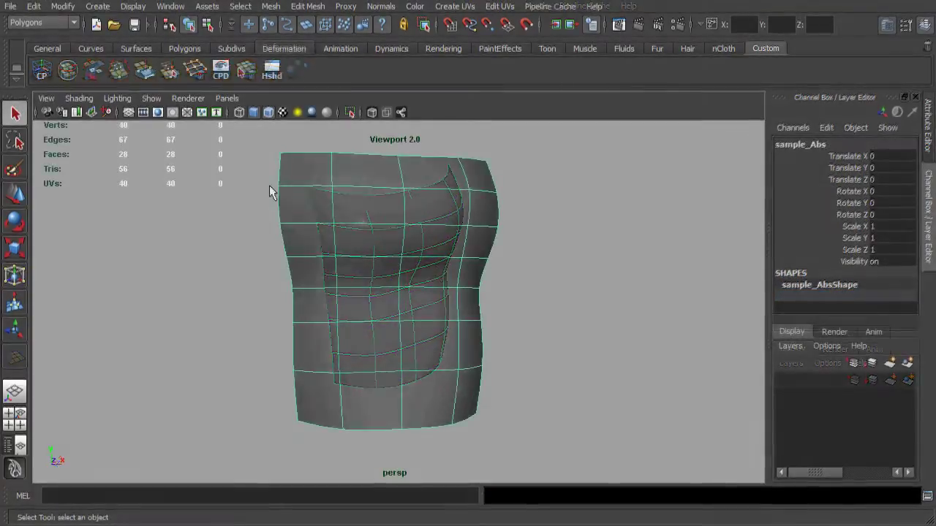
Switch to the Hypershade/Persp saved panel layout
{"action": "left_click", "coordinate": [234, 99]}
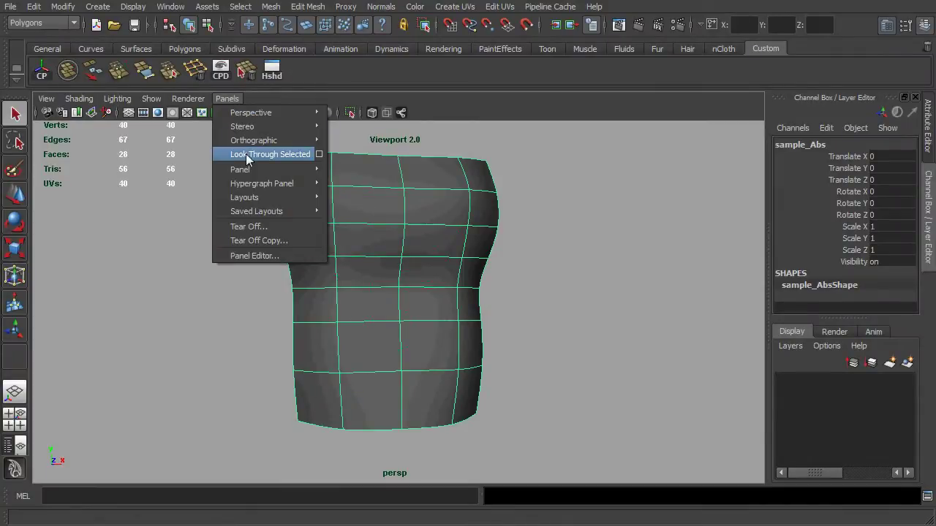
{"action": "mouse_move", "coordinate": [268, 211]}
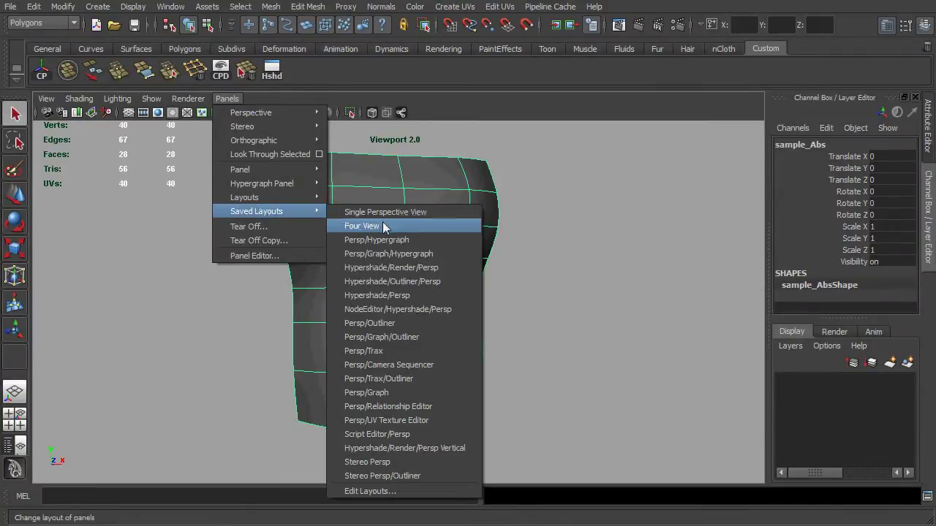
{"action": "left_click", "coordinate": [404, 296]}
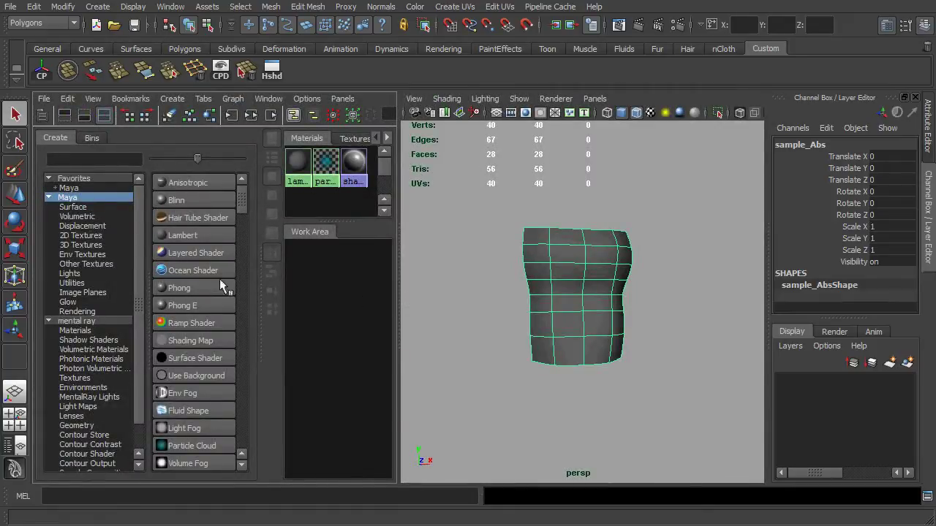
Create a Blinn, assign it to sample_Abs and rename it shader_NormalBump
{"action": "left_click", "coordinate": [182, 202]}
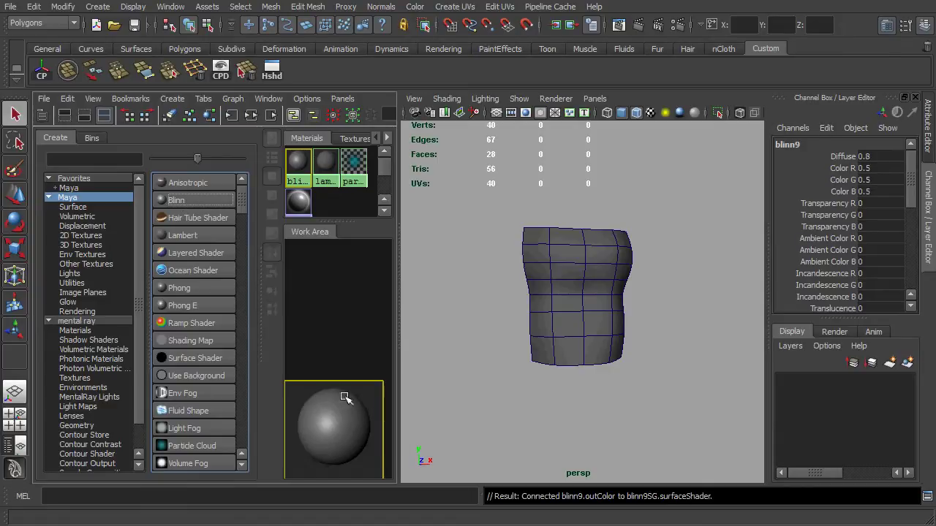
{"action": "left_click_drag", "start_coordinate": [334, 395], "coordinate": [344, 307]}
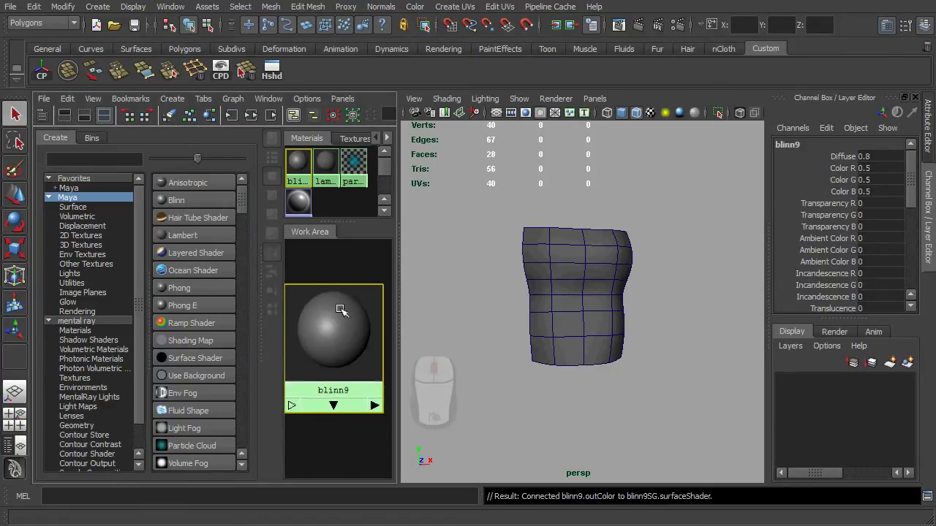
{"action": "mouse_move", "coordinate": [339, 310]}
{"action": "middle_mouse_down"}
{"action": "mouse_move", "coordinate": [418, 286]}
{"action": "mouse_move", "coordinate": [547, 265]}
{"action": "mouse_move", "coordinate": [591, 271]}
{"action": "mouse_move", "coordinate": [585, 265]}
{"action": "middle_mouse_up"}
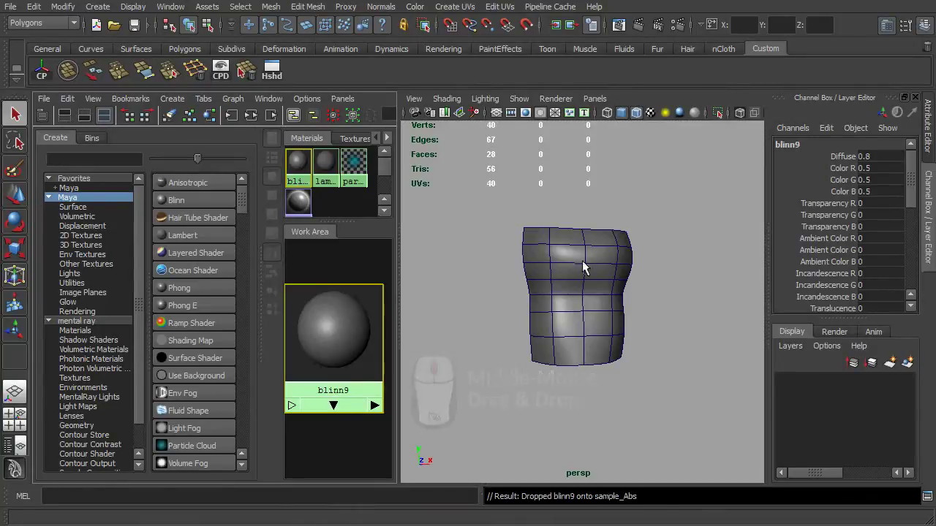
{"action": "left_click", "coordinate": [785, 145]}
{"action": "type", "text": "shader_"}
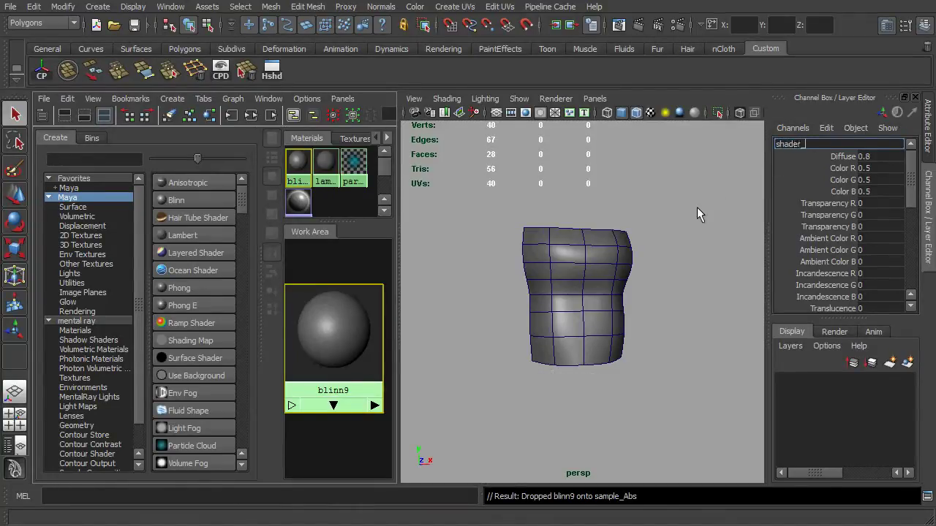
{"action": "type", "text": "NormalBump"}
{"action": "key", "text": "Return"}
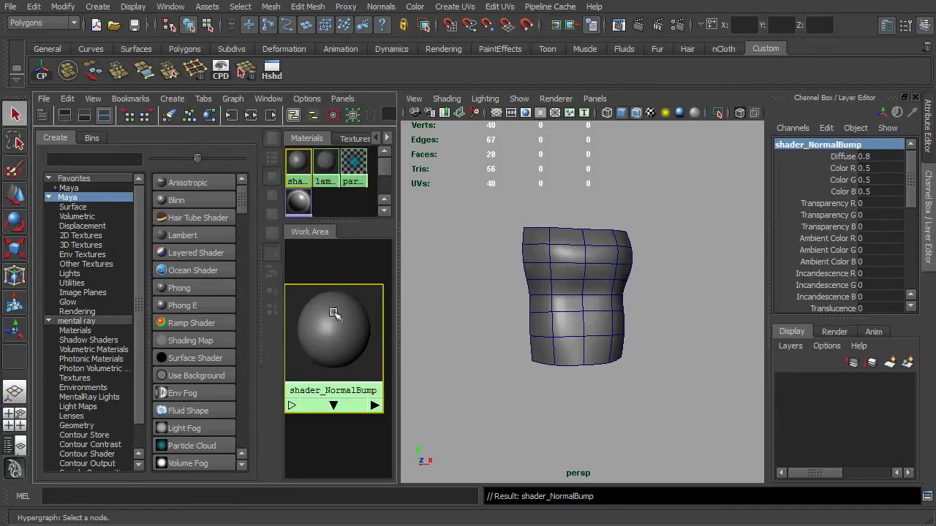
Maximize the Hypershade and move the shader_NormalBump node to the right
{"action": "key", "text": "space"}
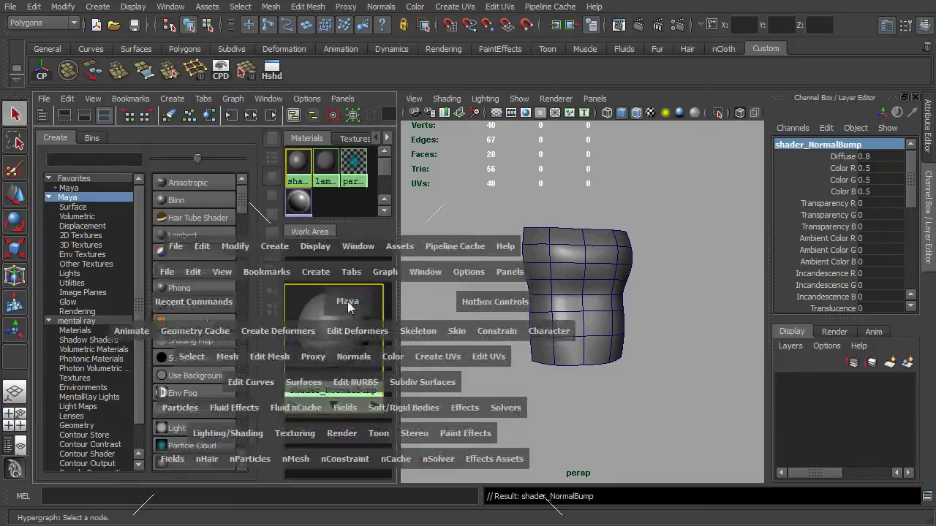
{"action": "left_click_drag", "start_coordinate": [370, 310], "coordinate": [633, 300]}
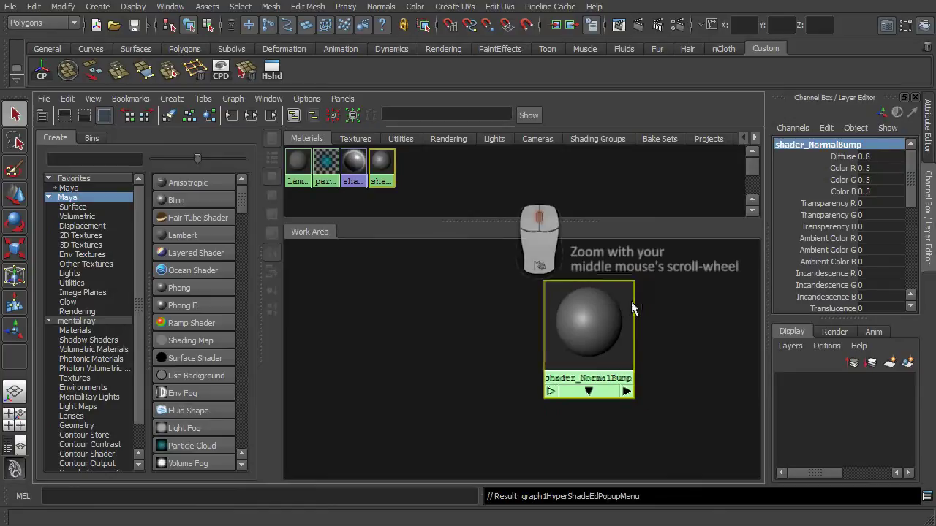
{"action": "scroll", "coordinate": [631, 301], "scroll_direction": "down", "scroll_amount": 2}
{"action": "scroll", "coordinate": [625, 311], "scroll_direction": "up", "scroll_amount": 2}
{"action": "scroll", "coordinate": [619, 318], "scroll_direction": "down", "scroll_amount": 2}
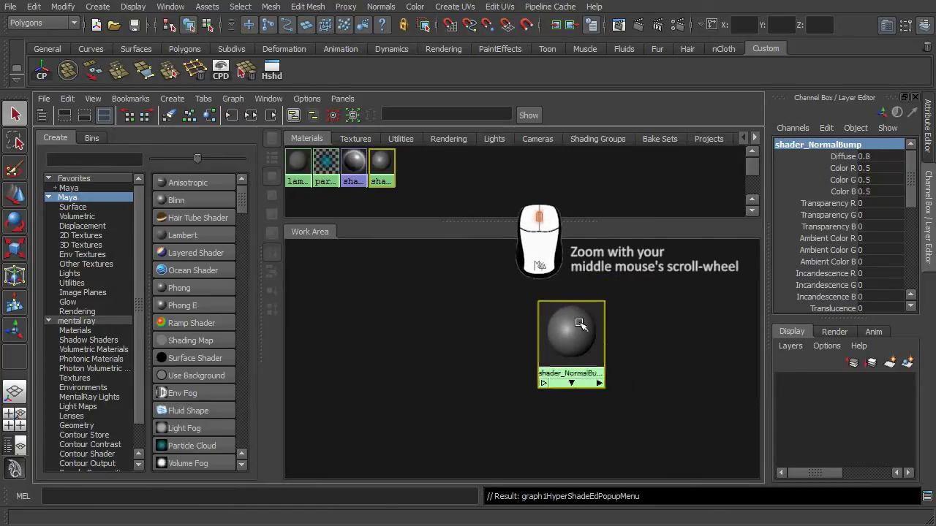
{"action": "left_click_drag", "start_coordinate": [578, 322], "coordinate": [620, 303]}
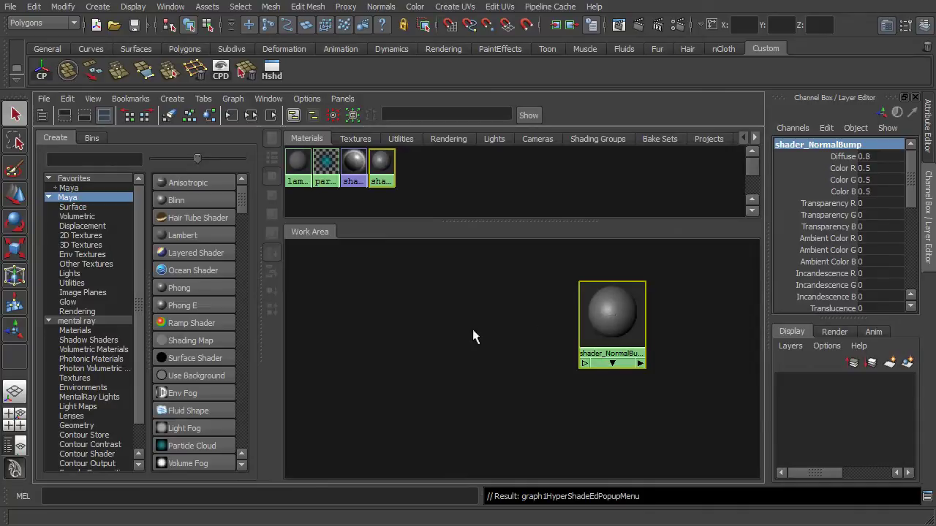
Create file1 and file2 texture nodes, stacking their pairs on the left
{"action": "left_click", "coordinate": [95, 238]}
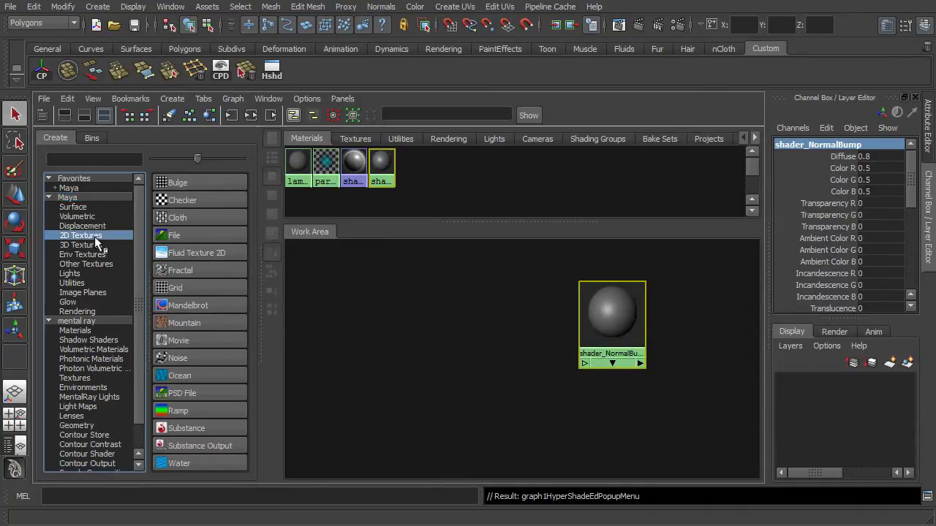
{"action": "left_click", "coordinate": [204, 235]}
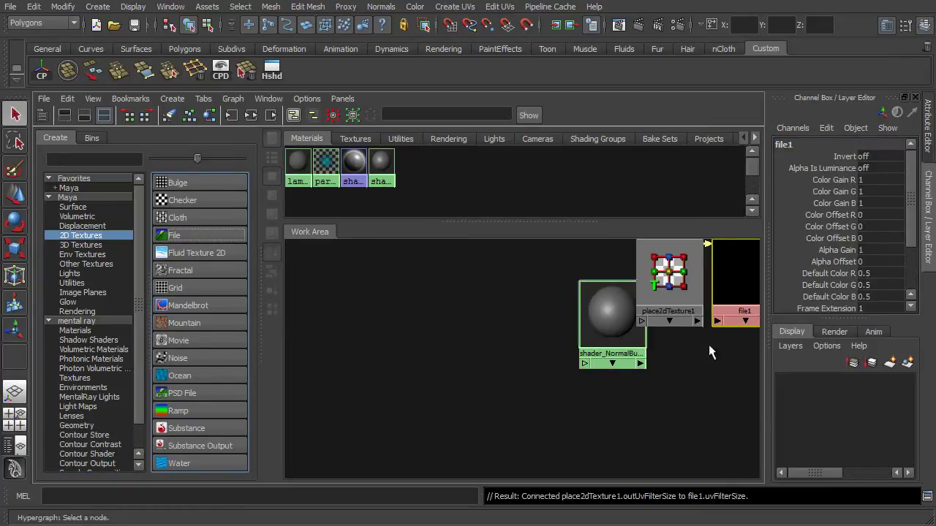
{"action": "left_click", "coordinate": [685, 291]}
{"action": "left_click", "coordinate": [721, 271], "text": "shift"}
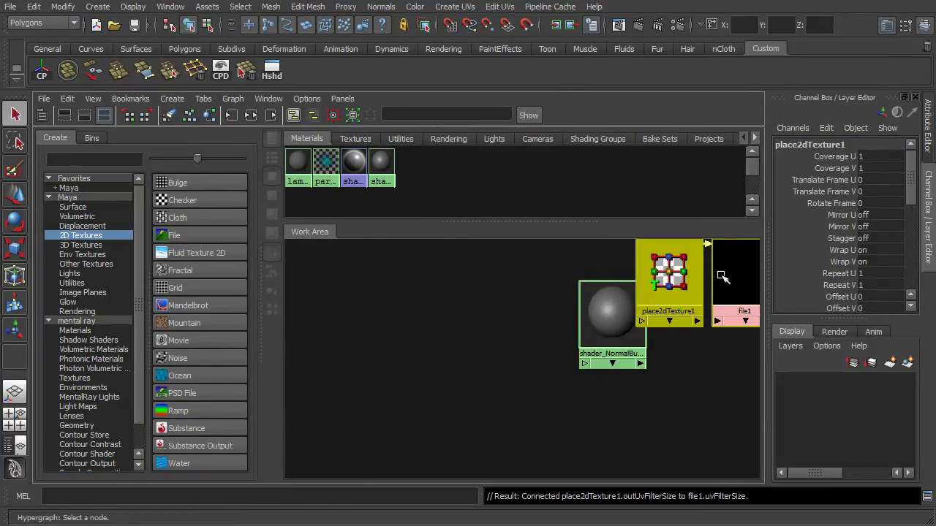
{"action": "left_click_drag", "start_coordinate": [721, 271], "coordinate": [403, 293]}
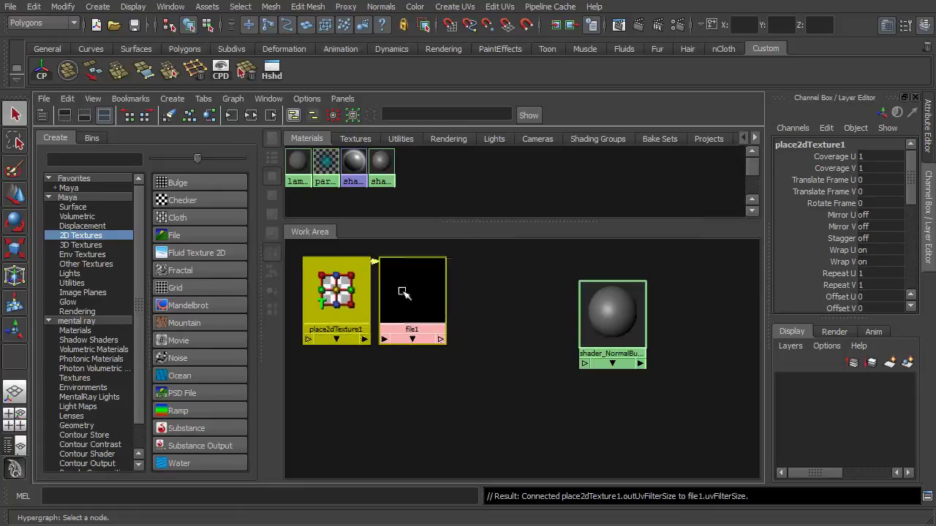
{"action": "left_click", "coordinate": [211, 235]}
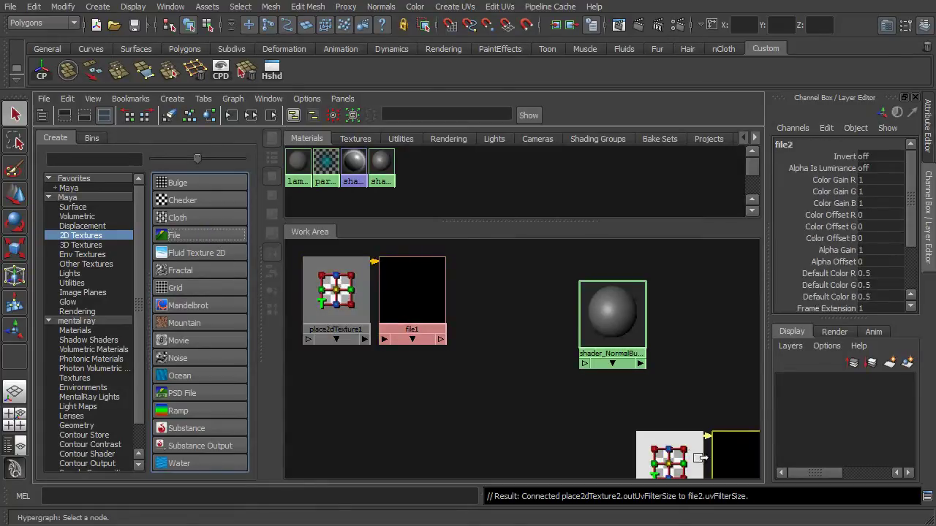
{"action": "left_click_drag", "start_coordinate": [692, 451], "coordinate": [389, 375]}
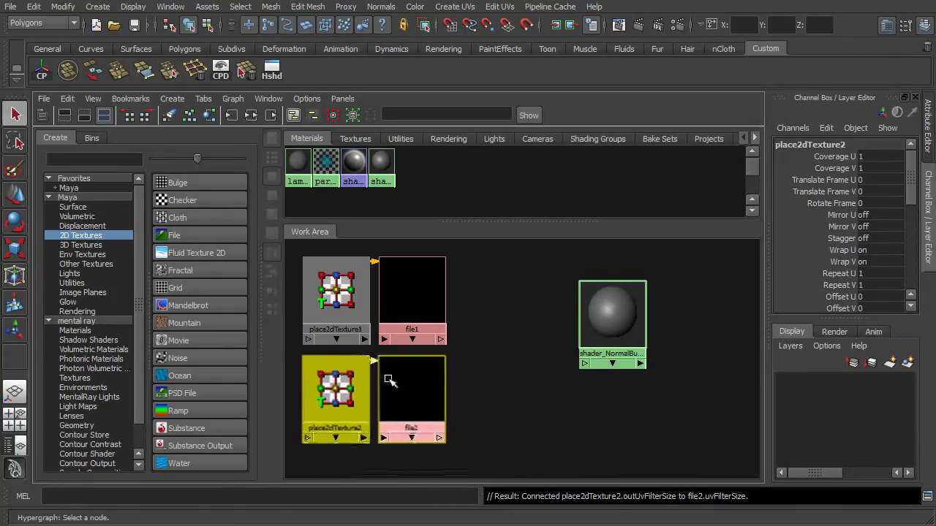
Create a third file texture and move the place2dTexture3/file3 pair down-right
{"action": "left_click", "coordinate": [204, 234]}
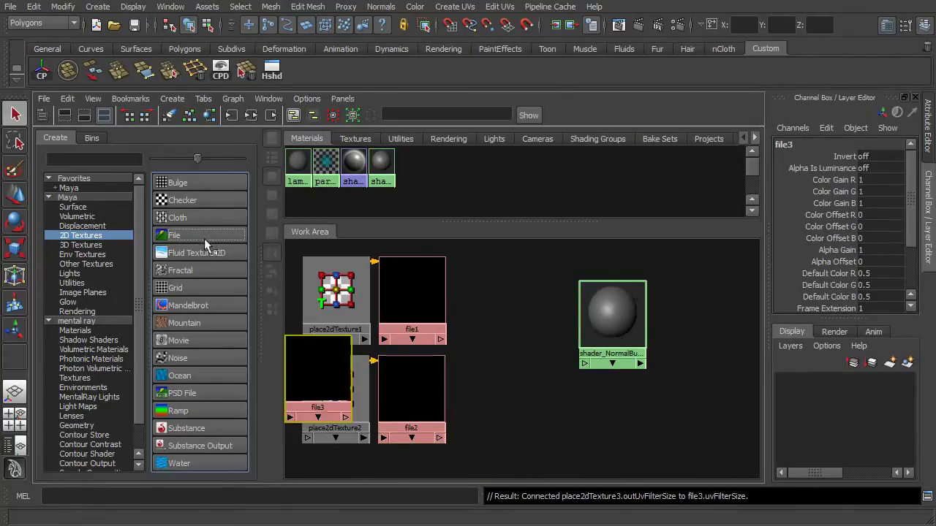
{"action": "scroll", "coordinate": [428, 385], "scroll_direction": "down", "scroll_amount": 2}
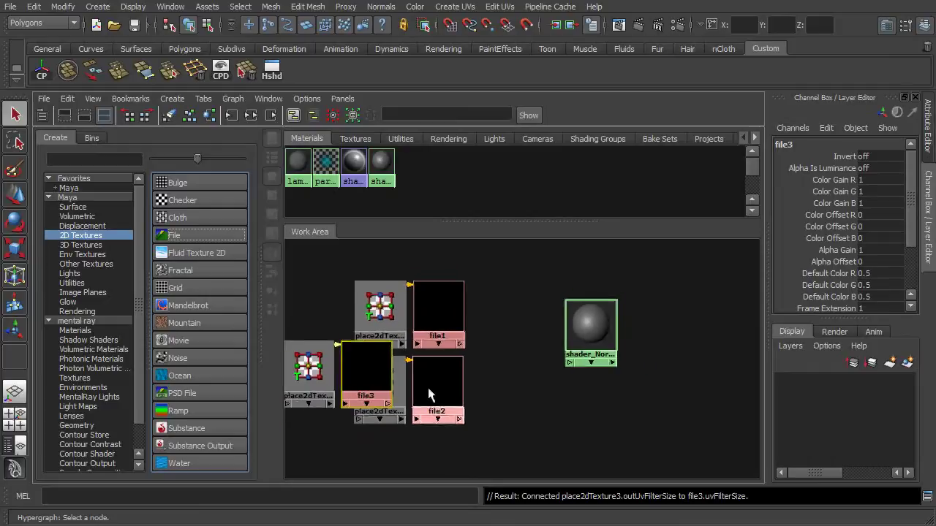
{"action": "left_click", "coordinate": [308, 364]}
{"action": "left_click_drag", "start_coordinate": [361, 365], "coordinate": [566, 421]}
{"action": "left_click", "coordinate": [441, 317]}
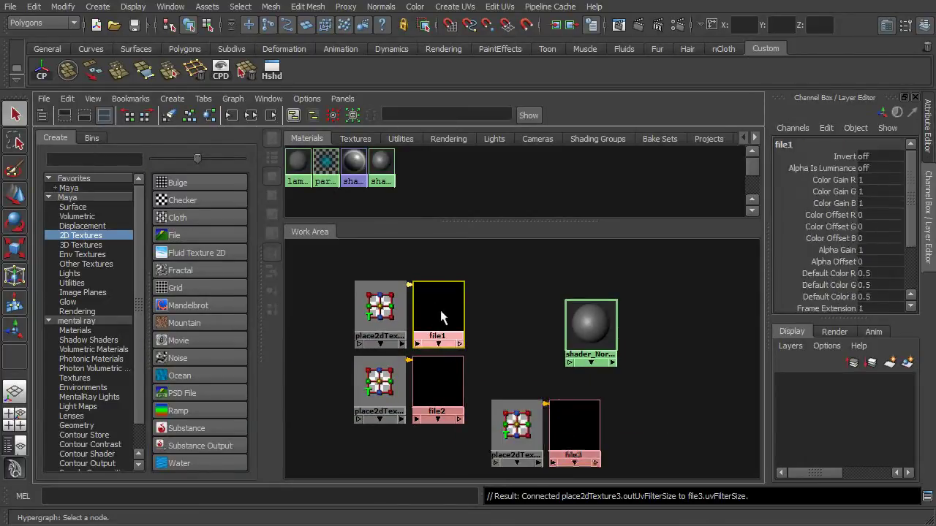
Load abs_color.tif as file1's image
{"action": "double_click", "coordinate": [441, 317]}
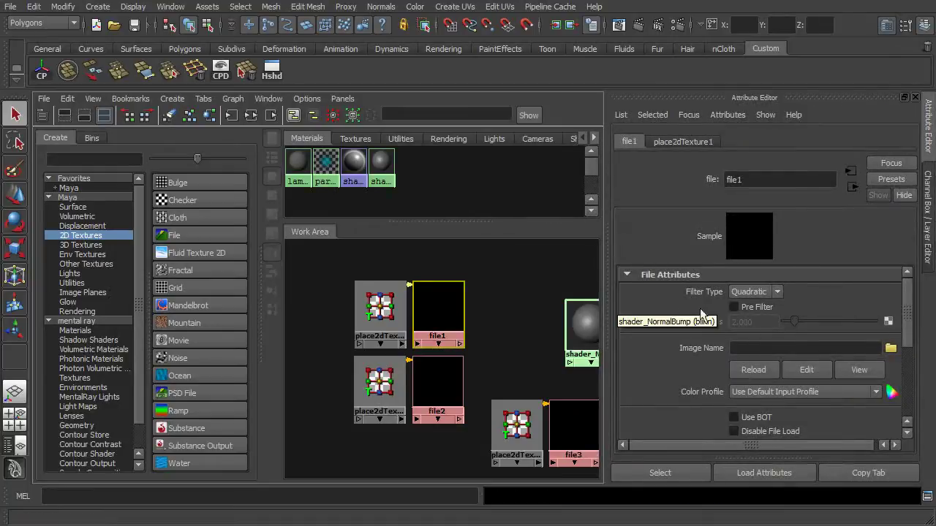
{"action": "left_click", "coordinate": [891, 349]}
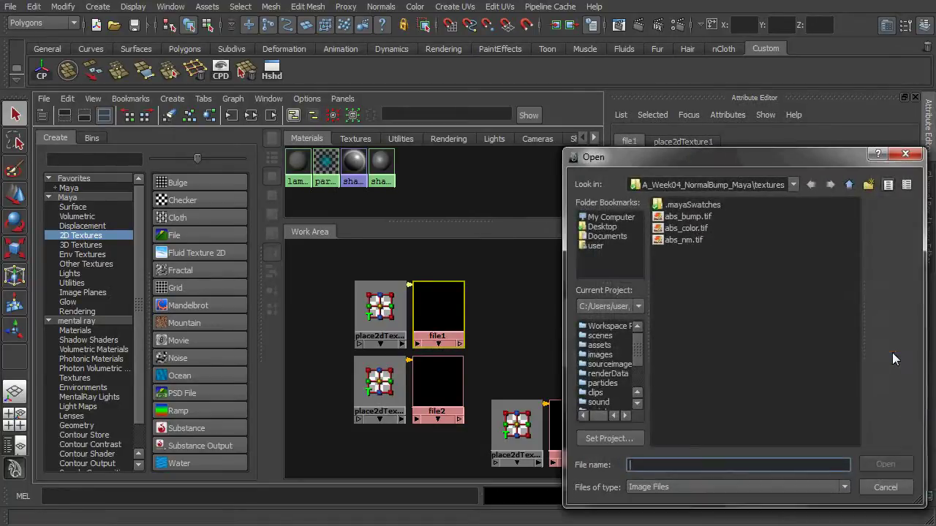
{"action": "left_click", "coordinate": [687, 228]}
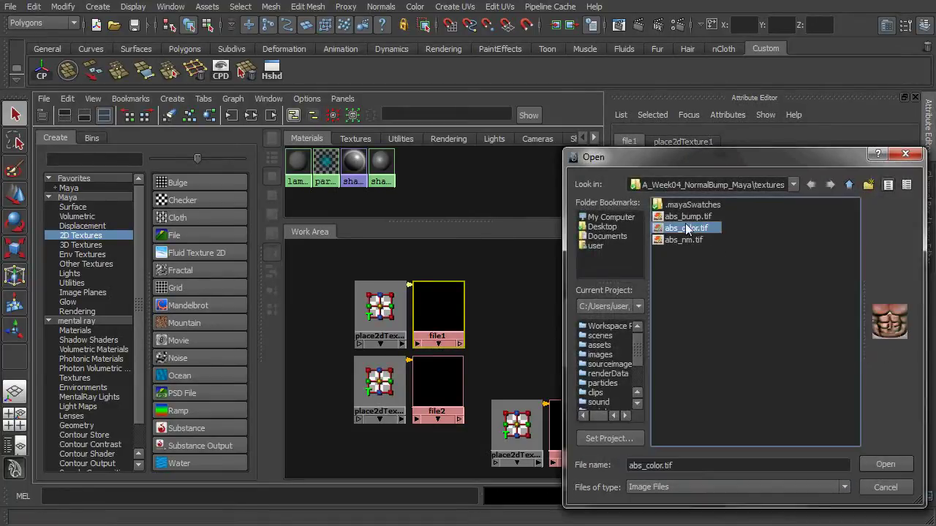
{"action": "left_click", "coordinate": [891, 462]}
Load abs_bump.tif as file2's image
{"action": "left_click", "coordinate": [451, 385]}
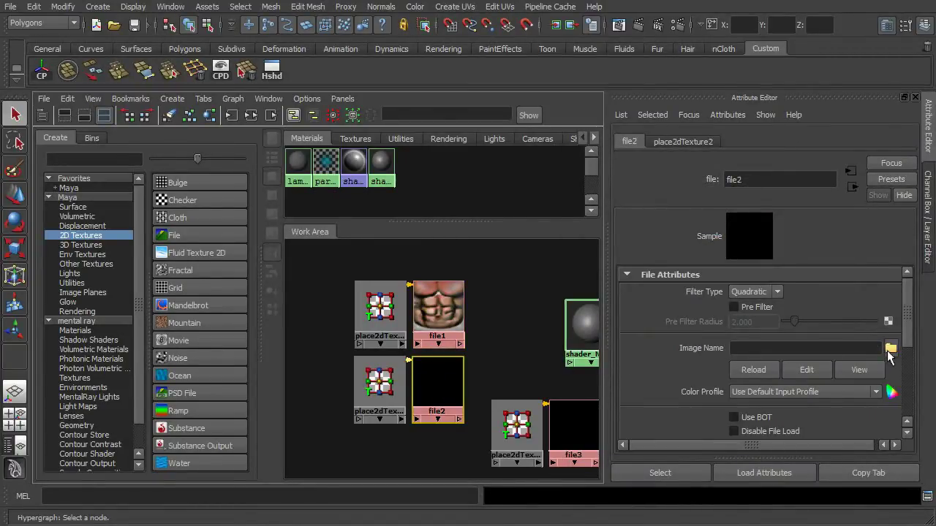
{"action": "left_click", "coordinate": [890, 348]}
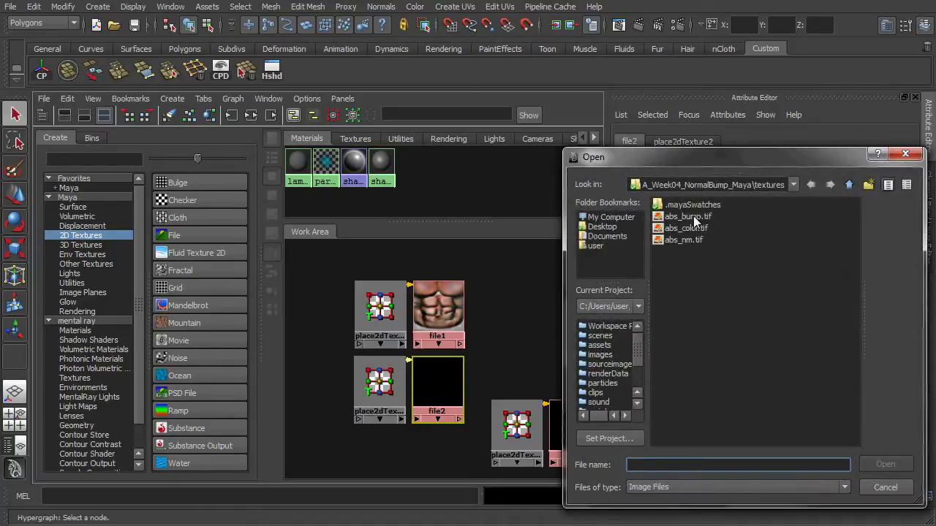
{"action": "left_click", "coordinate": [693, 217]}
{"action": "left_click", "coordinate": [885, 465]}
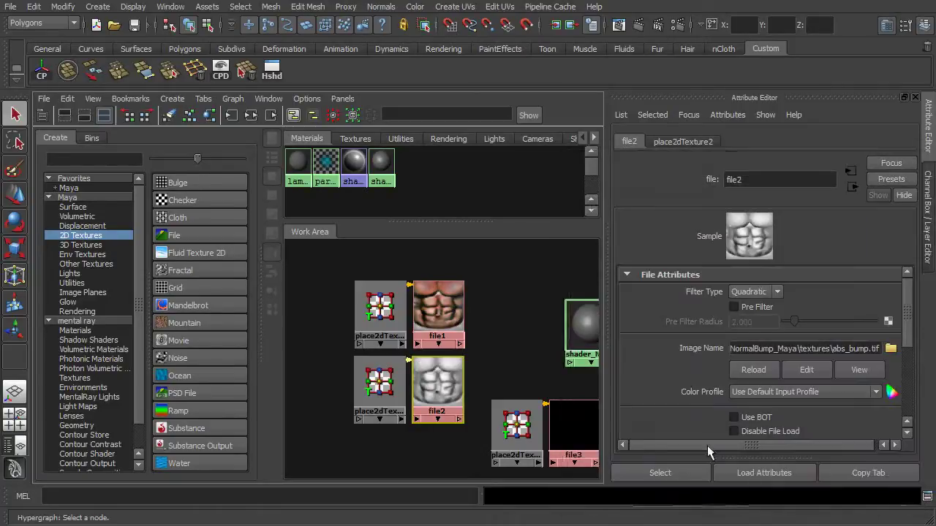
Load abs_nm.tif as file3's image
{"action": "left_click", "coordinate": [582, 430]}
{"action": "left_click", "coordinate": [891, 348]}
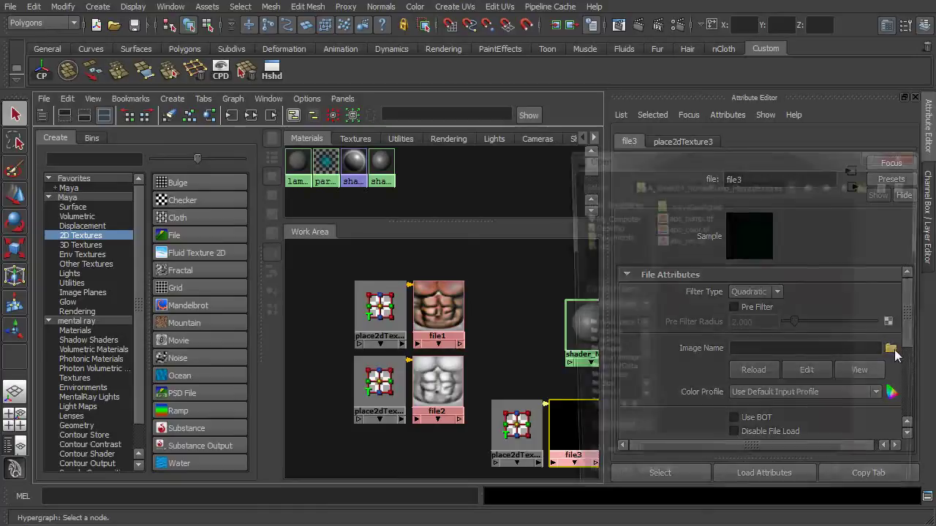
{"action": "left_click", "coordinate": [697, 240]}
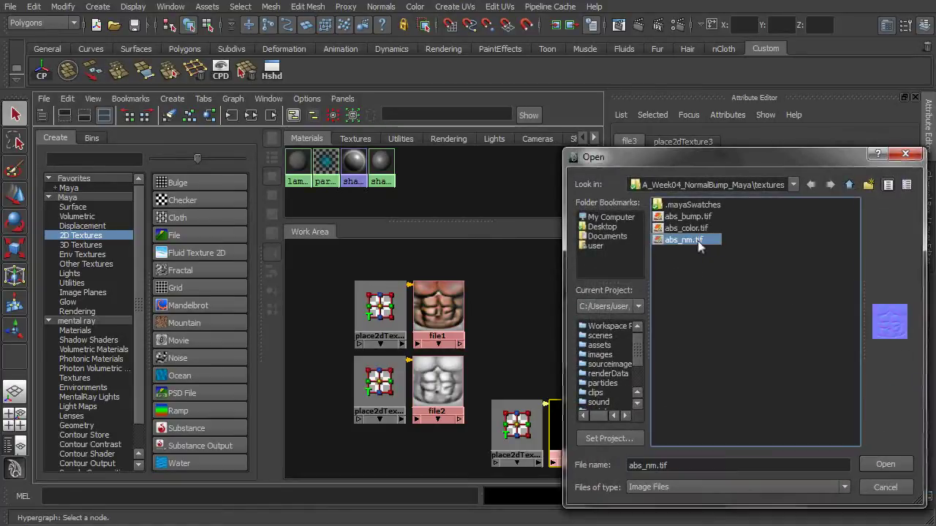
{"action": "left_click", "coordinate": [878, 465]}
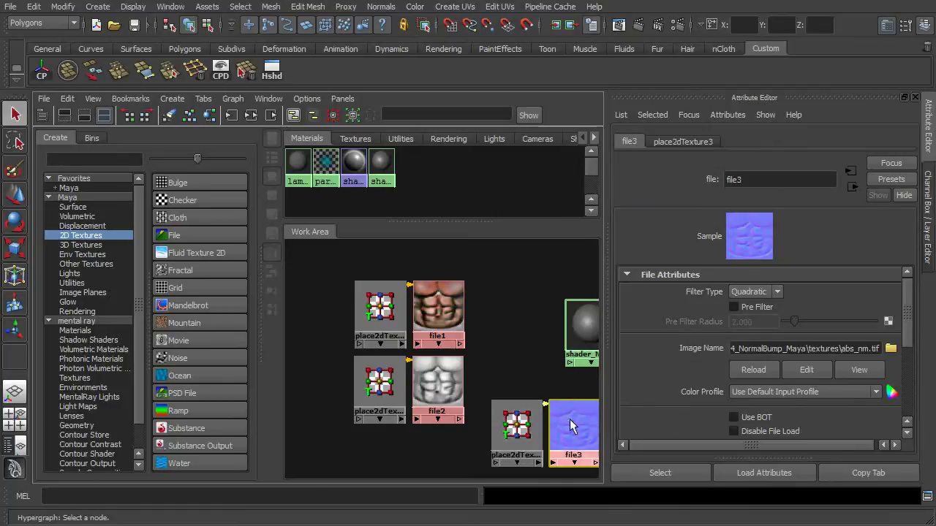
Shift the file3 pair left and the shader_NormalBump node up-left
{"action": "left_click", "coordinate": [537, 426]}
{"action": "left_click_drag", "start_coordinate": [563, 425], "coordinate": [551, 425]}
{"action": "left_click", "coordinate": [591, 324]}
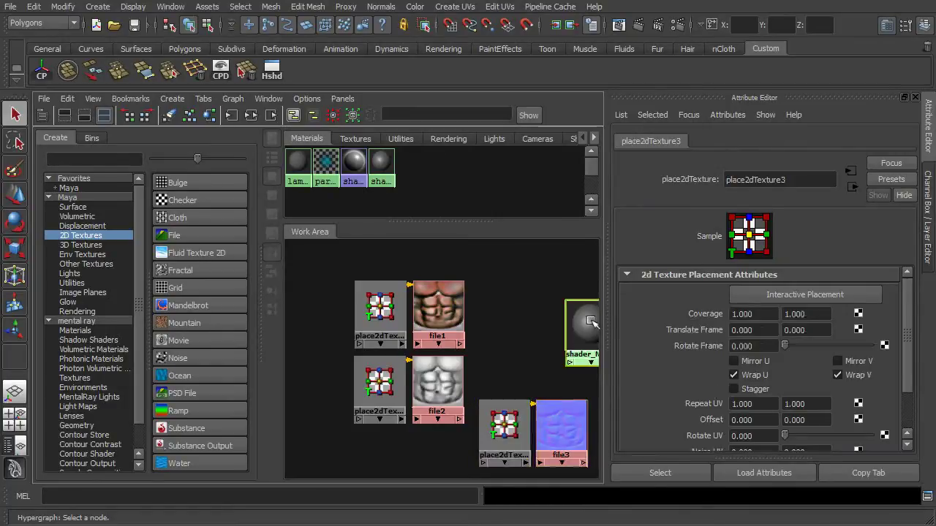
{"action": "left_click_drag", "start_coordinate": [591, 325], "coordinate": [570, 286]}
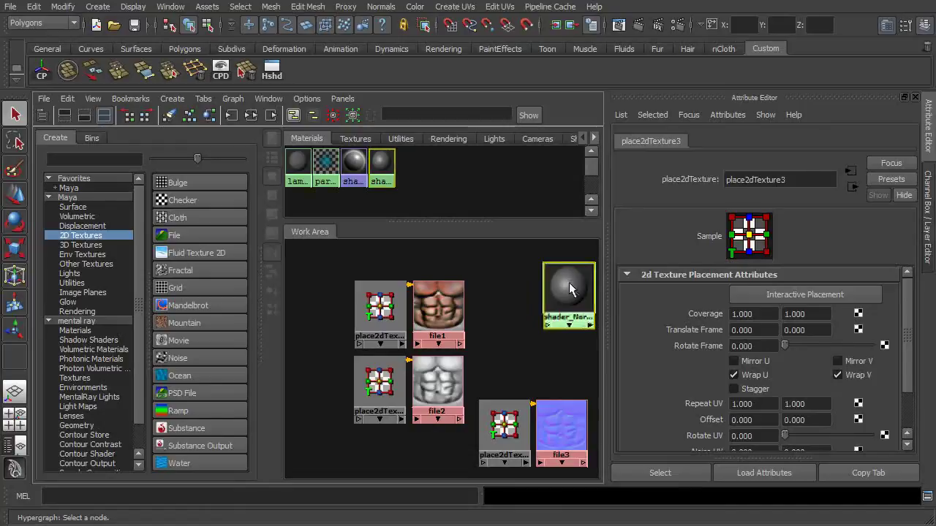
Create two Bump 2d nodes, placing bump2d1 beside and bump2d2 below shader_NormalBump
{"action": "left_click", "coordinate": [570, 285]}
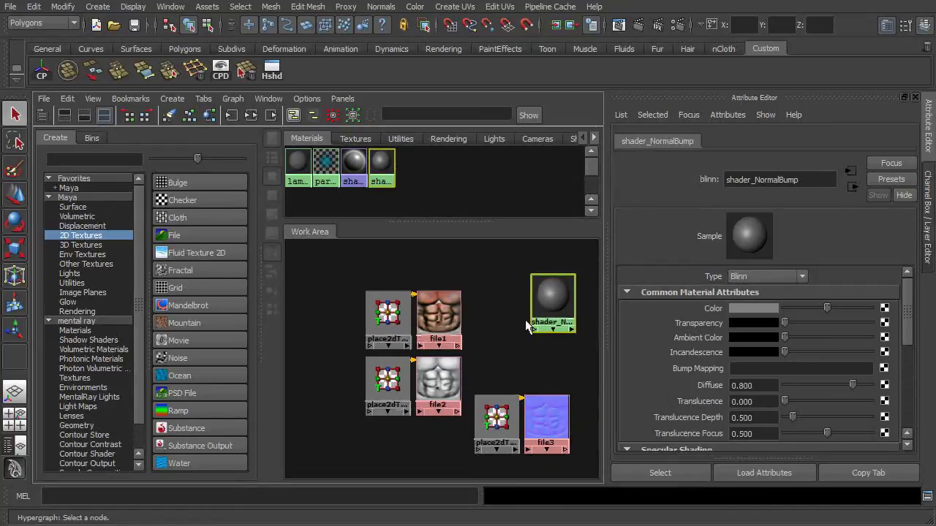
{"action": "left_click", "coordinate": [73, 283]}
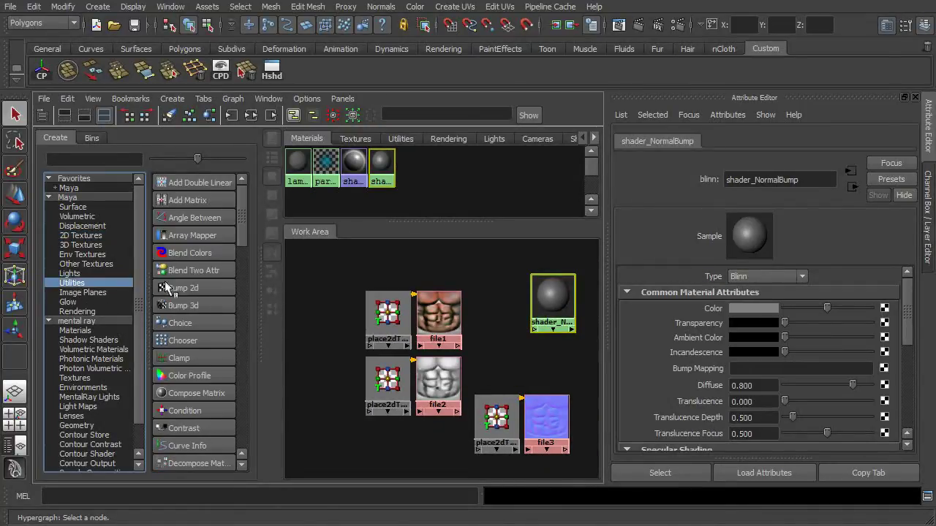
{"action": "left_click", "coordinate": [214, 286]}
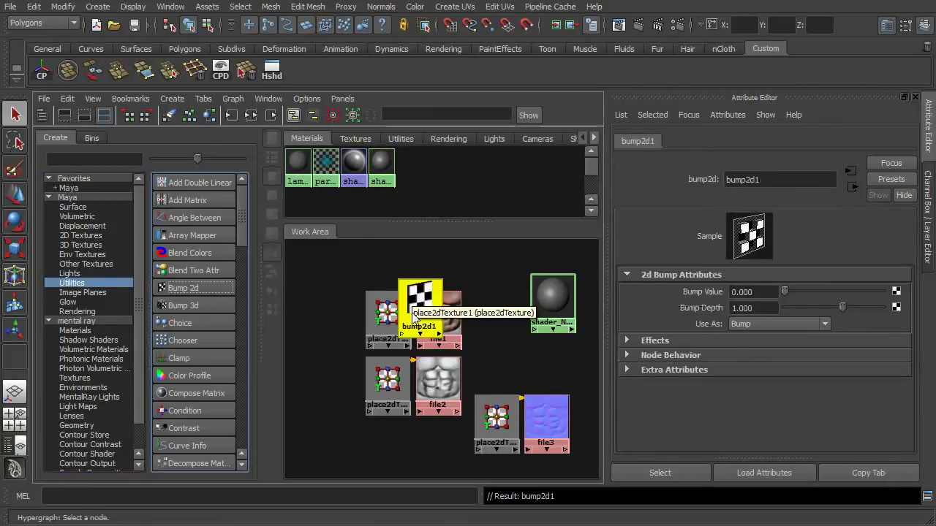
{"action": "left_click_drag", "start_coordinate": [424, 309], "coordinate": [503, 345]}
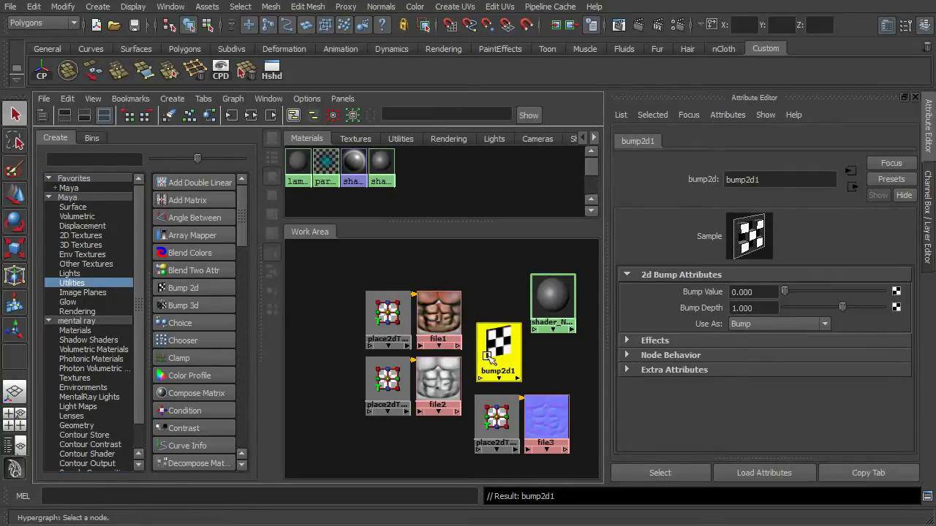
{"action": "left_click", "coordinate": [179, 291]}
{"action": "left_click_drag", "start_coordinate": [427, 378], "coordinate": [572, 378]}
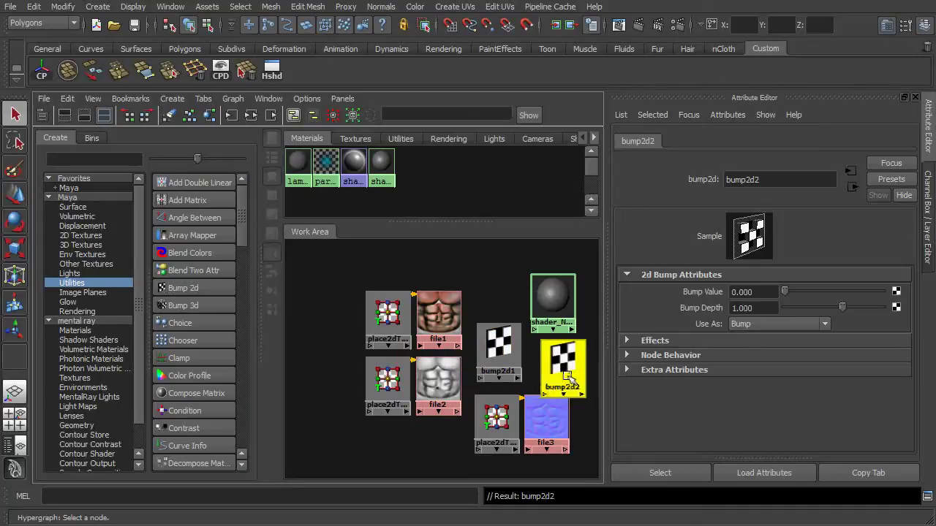
{"action": "left_click", "coordinate": [512, 422]}
Connect file3 to bump2d2's bump value and set bump2d2 to Tangent Space Normals
{"action": "left_click", "coordinate": [541, 420], "text": "shift"}
{"action": "left_click_drag", "start_coordinate": [541, 419], "coordinate": [537, 433]}
{"action": "left_click", "coordinate": [538, 437]}
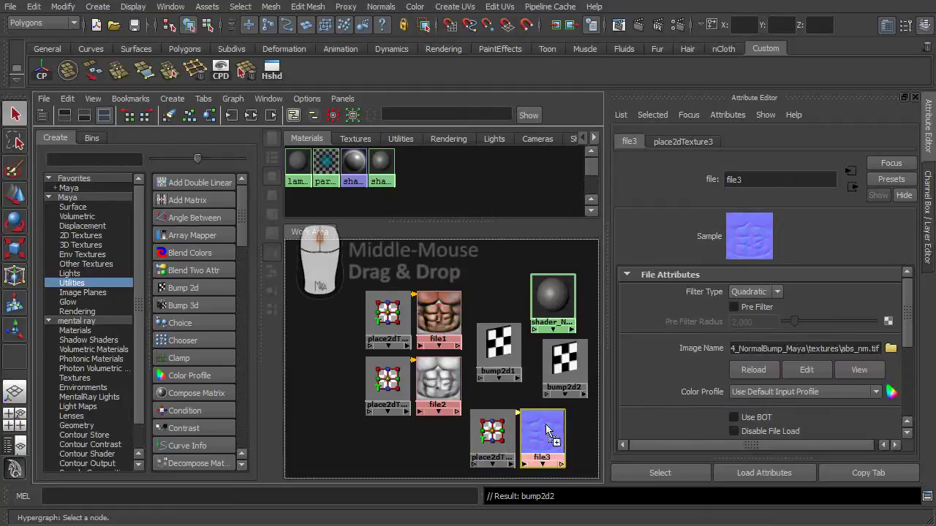
{"action": "middle_click_drag", "start_coordinate": [537, 437], "coordinate": [560, 369]}
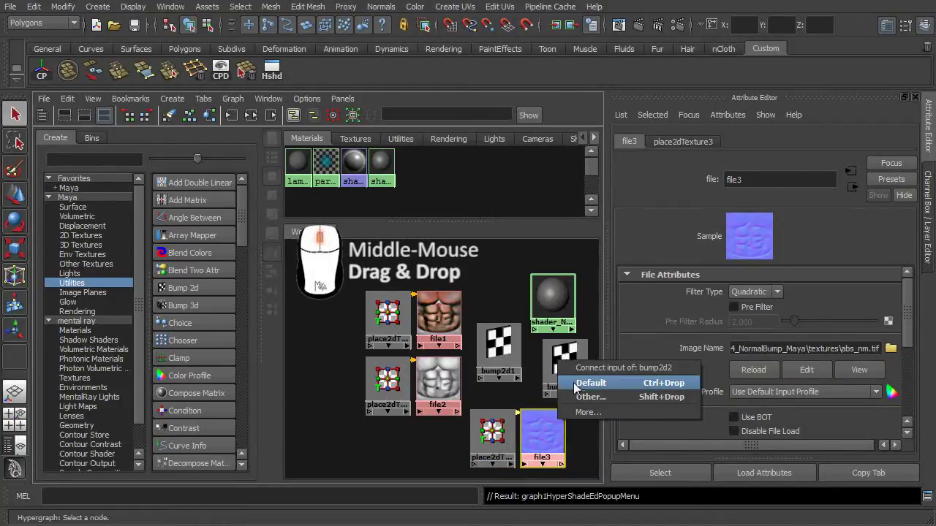
{"action": "left_click", "coordinate": [574, 383]}
{"action": "left_click", "coordinate": [573, 381]}
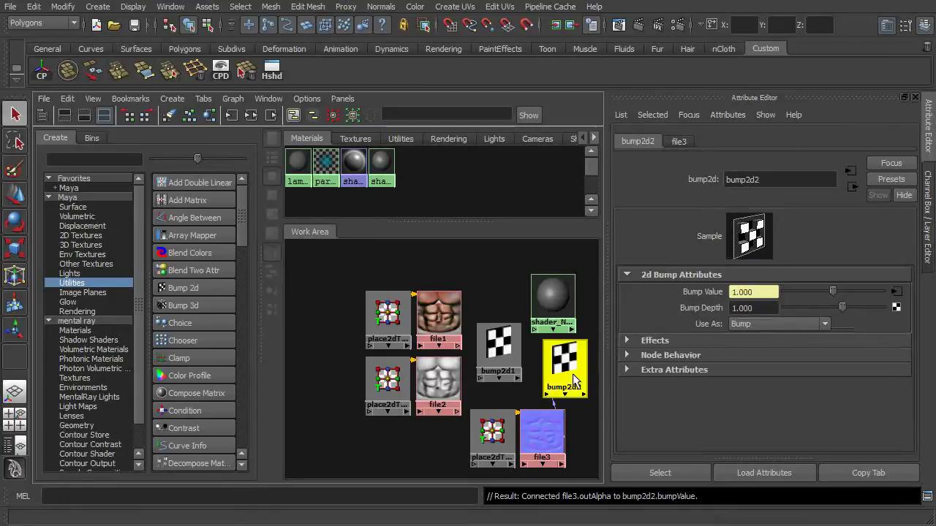
{"action": "left_click", "coordinate": [774, 321]}
{"action": "left_click", "coordinate": [775, 347]}
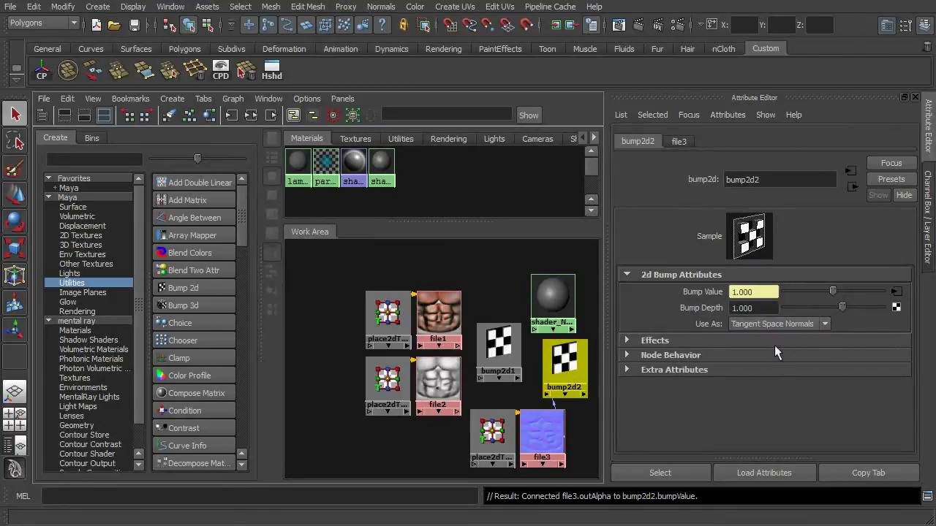
Connect file2 to bump2d1's bump value, then drag bump2d2 onto bump2d1
{"action": "left_click", "coordinate": [436, 384]}
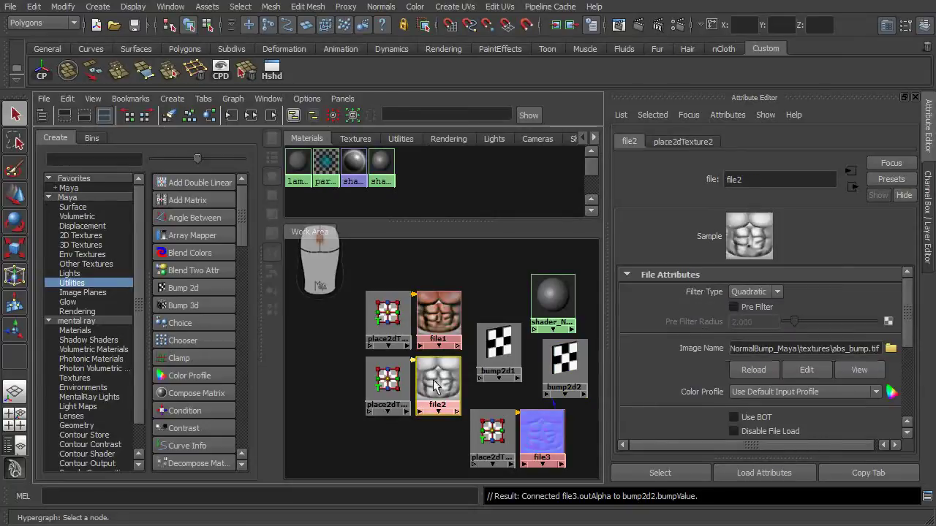
{"action": "middle_click_drag", "start_coordinate": [436, 385], "coordinate": [499, 356]}
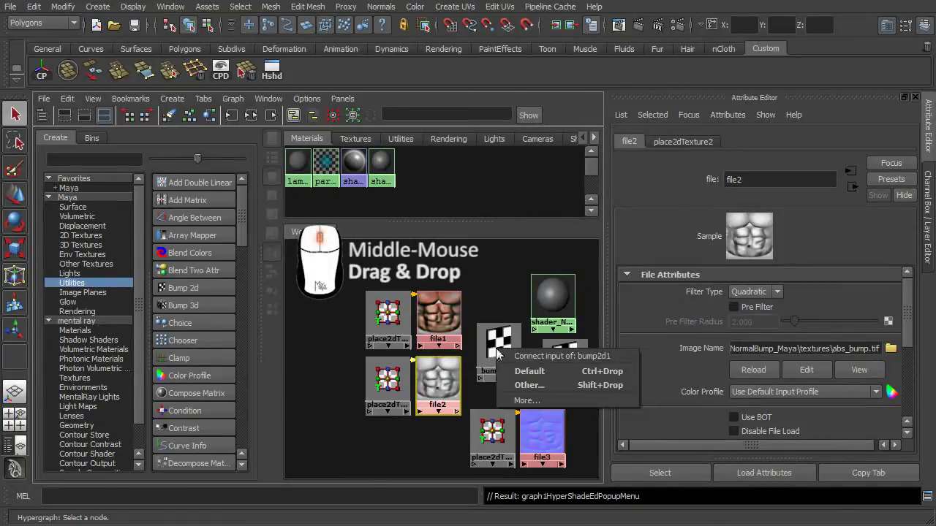
{"action": "left_click", "coordinate": [522, 372]}
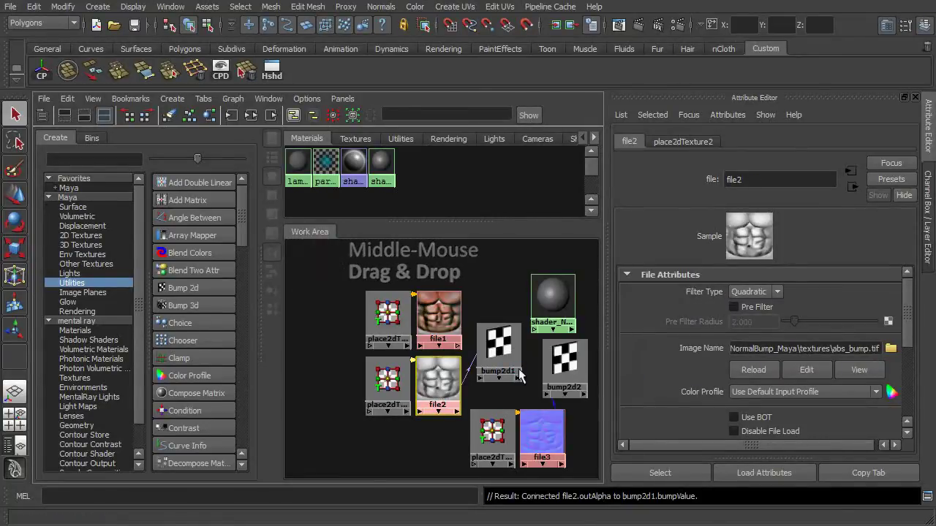
{"action": "left_click", "coordinate": [561, 375]}
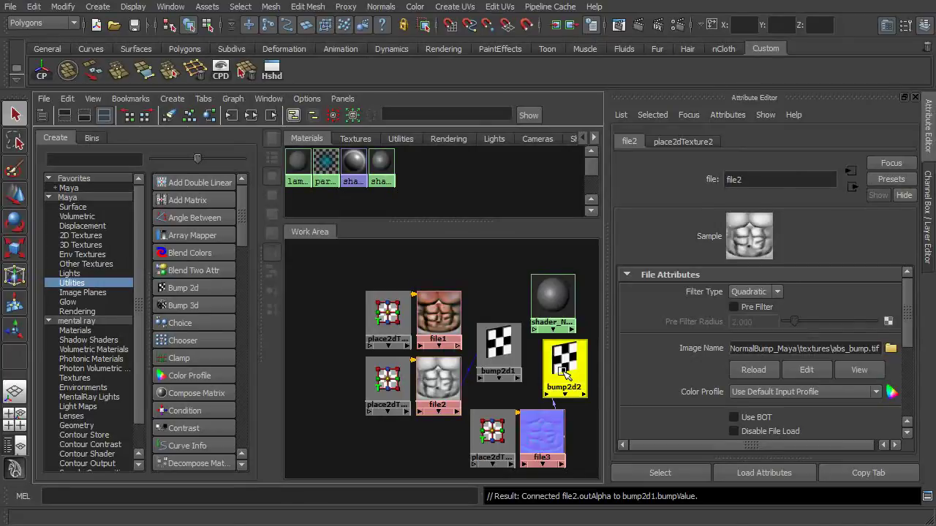
{"action": "middle_click_drag", "start_coordinate": [565, 375], "coordinate": [506, 356]}
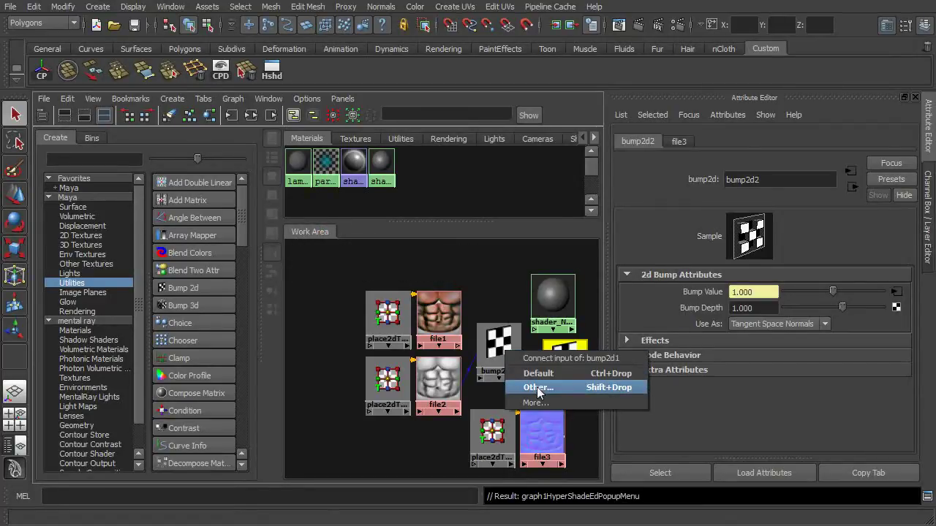
Use the Connection Editor to link bump2d2's outNormal to bump2d1's normalCamera
{"action": "left_click", "coordinate": [537, 388]}
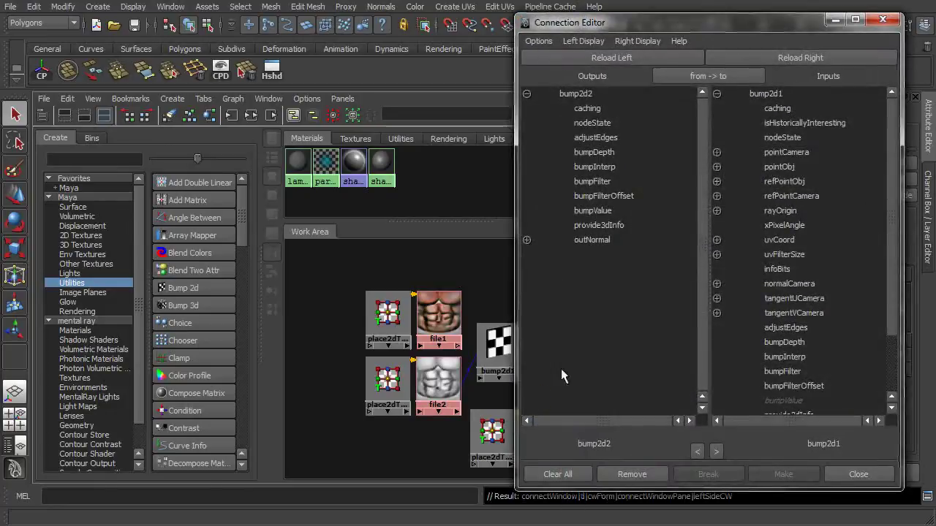
{"action": "left_click_drag", "start_coordinate": [762, 25], "coordinate": [508, 21]}
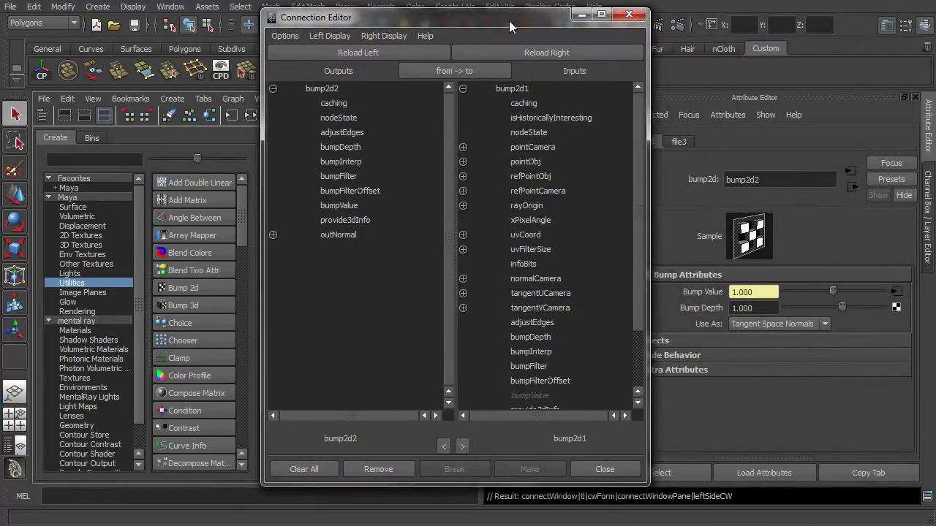
{"action": "left_click", "coordinate": [383, 36]}
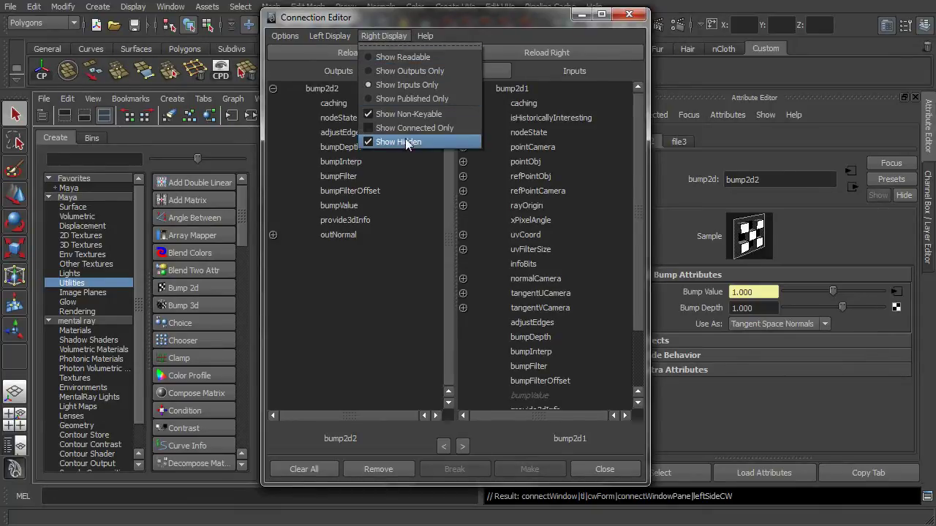
{"action": "left_click", "coordinate": [389, 36]}
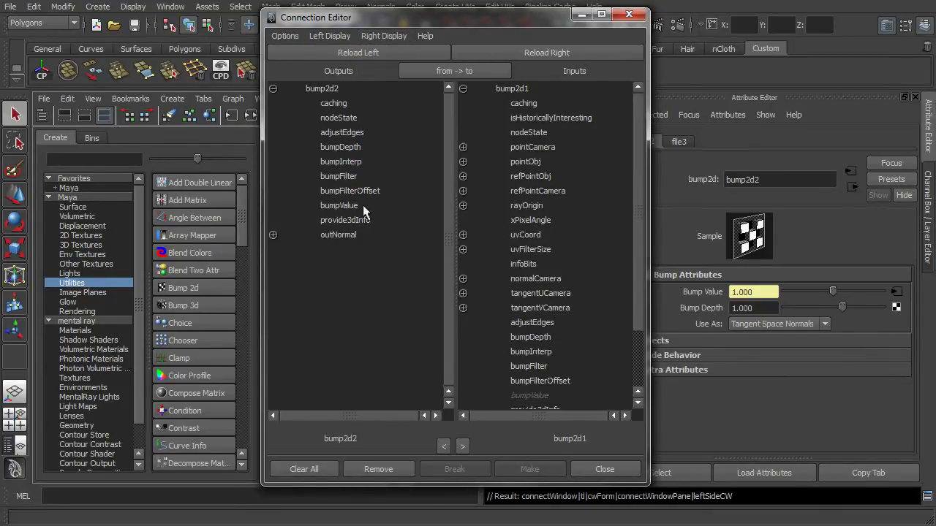
{"action": "left_click", "coordinate": [344, 235]}
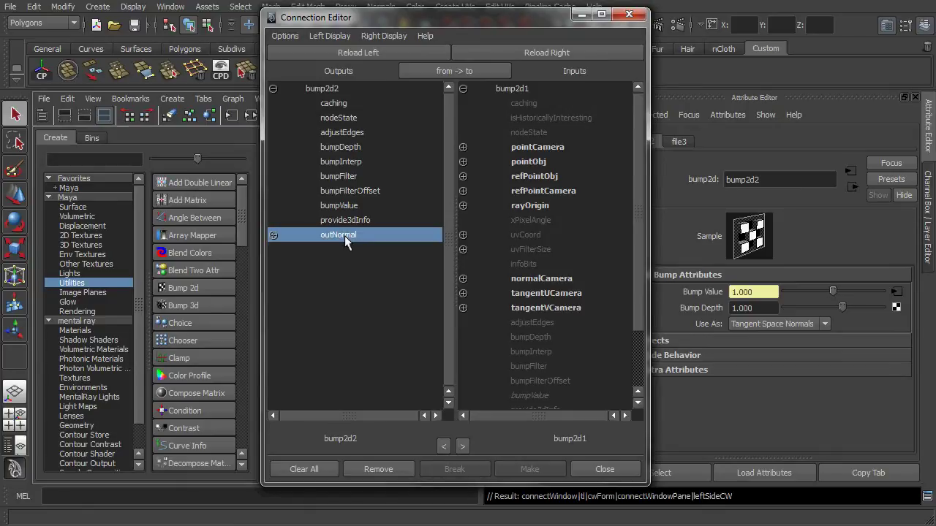
{"action": "left_click", "coordinate": [567, 280]}
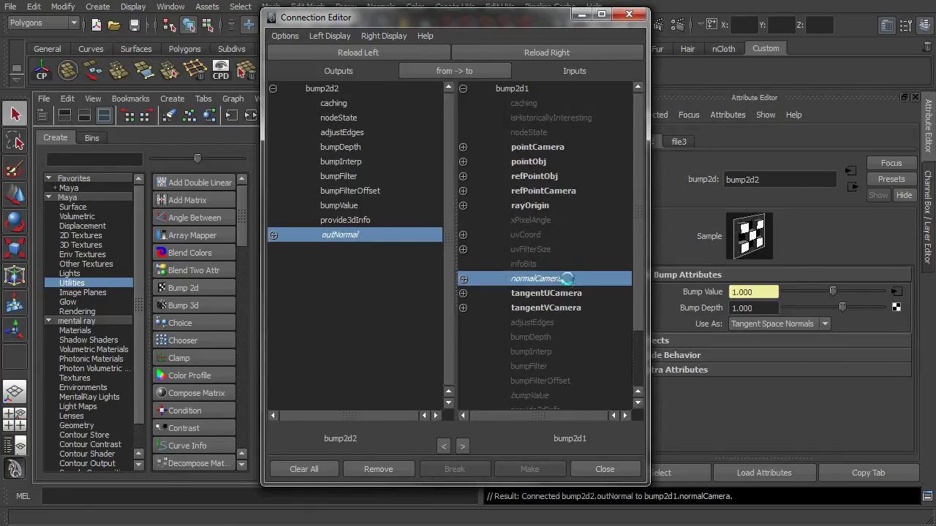
{"action": "left_click", "coordinate": [604, 468]}
{"action": "left_click", "coordinate": [499, 355]}
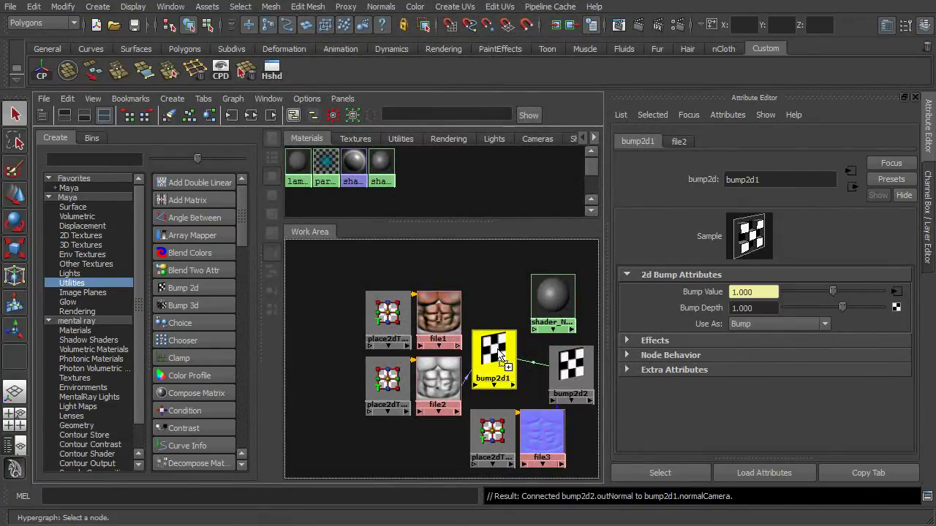
Connect bump2d1's outNormal to shader_NormalBump's normalCamera in the Connection Editor
{"action": "middle_click_drag", "start_coordinate": [500, 355], "coordinate": [550, 303]}
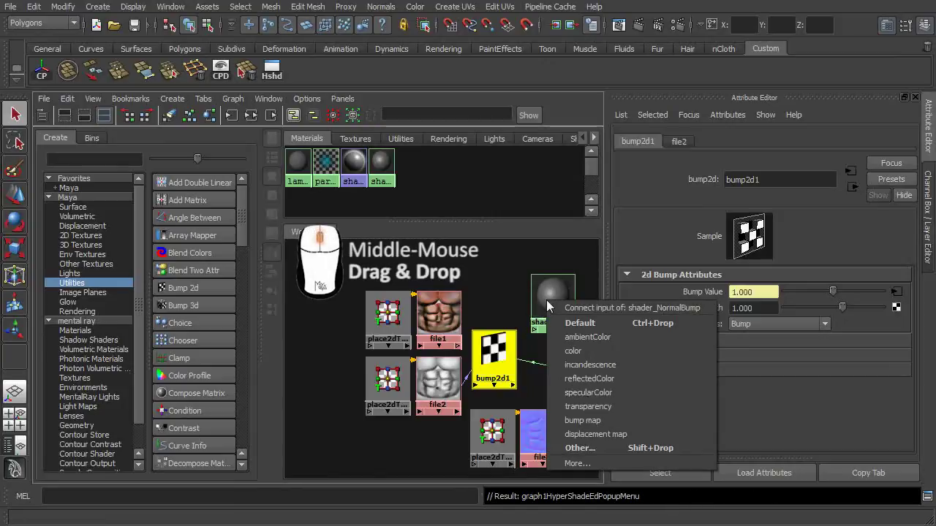
{"action": "left_click", "coordinate": [580, 447]}
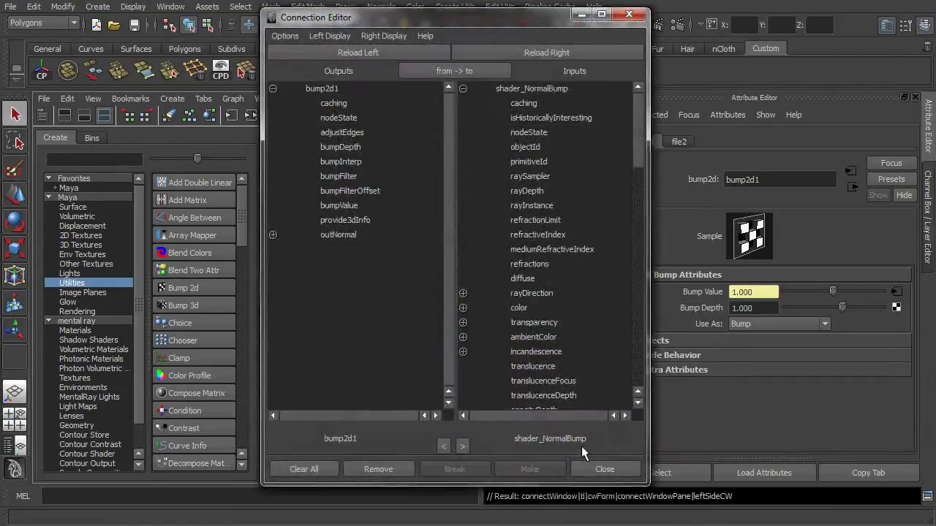
{"action": "left_click", "coordinate": [340, 234]}
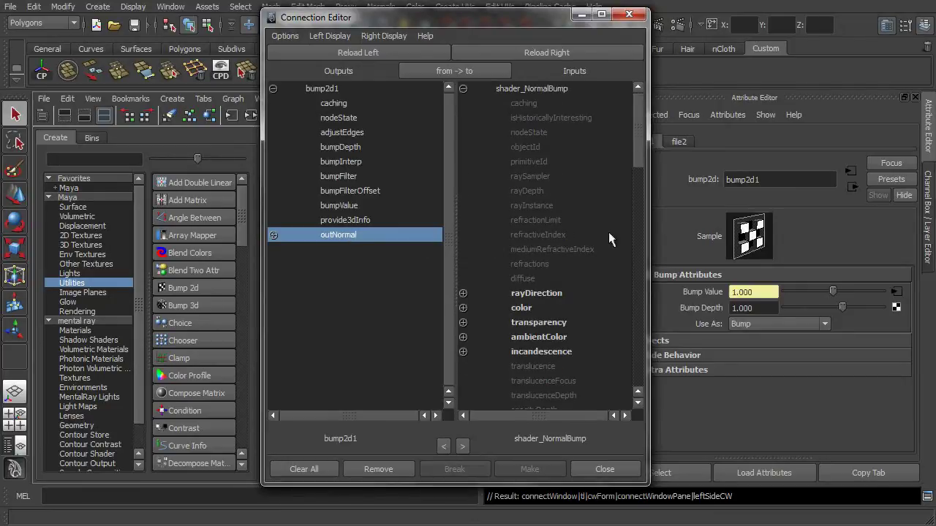
{"action": "scroll", "coordinate": [608, 231], "scroll_direction": "down", "scroll_amount": 10}
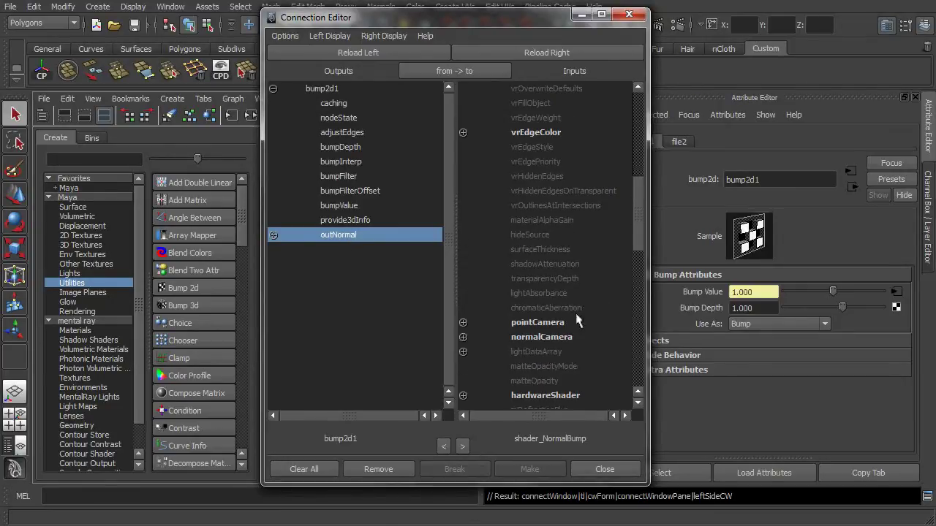
{"action": "left_click", "coordinate": [571, 338]}
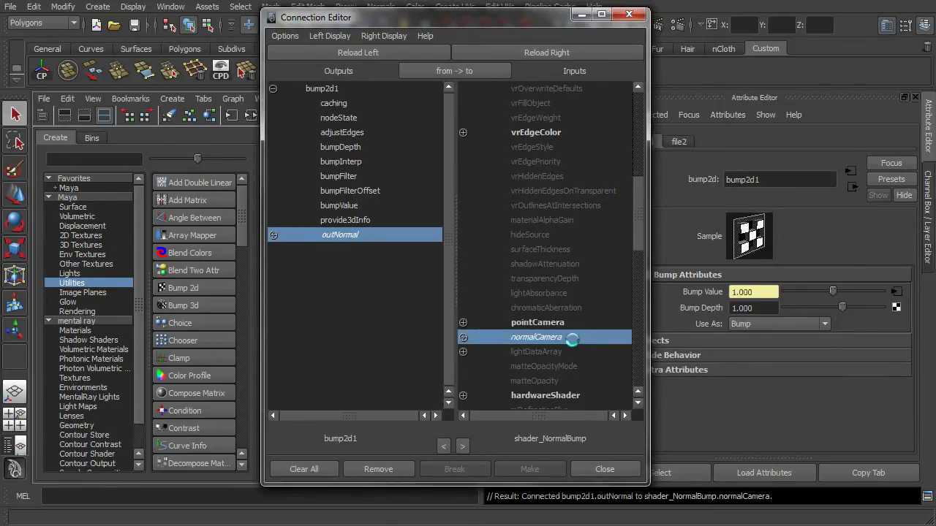
{"action": "left_click", "coordinate": [605, 469]}
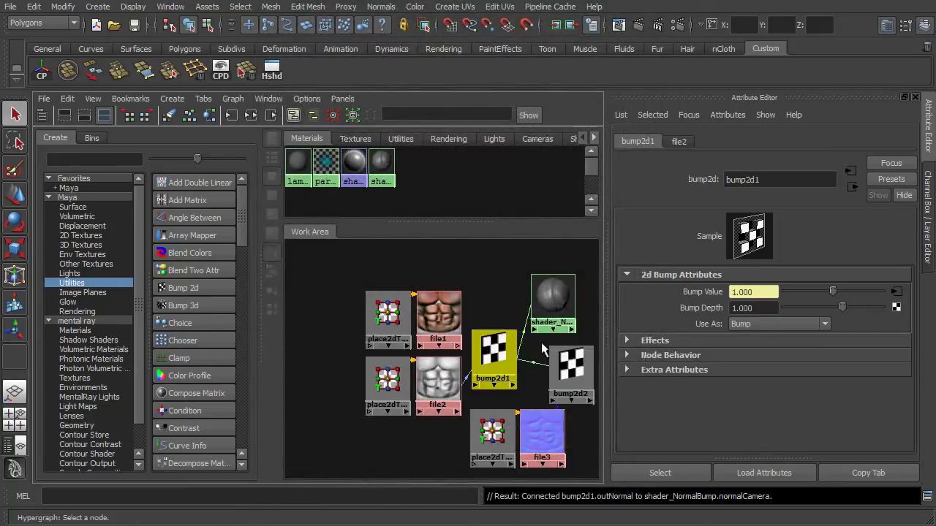
Plug file1's colour texture into shader_NormalBump's color
{"action": "left_click", "coordinate": [445, 314]}
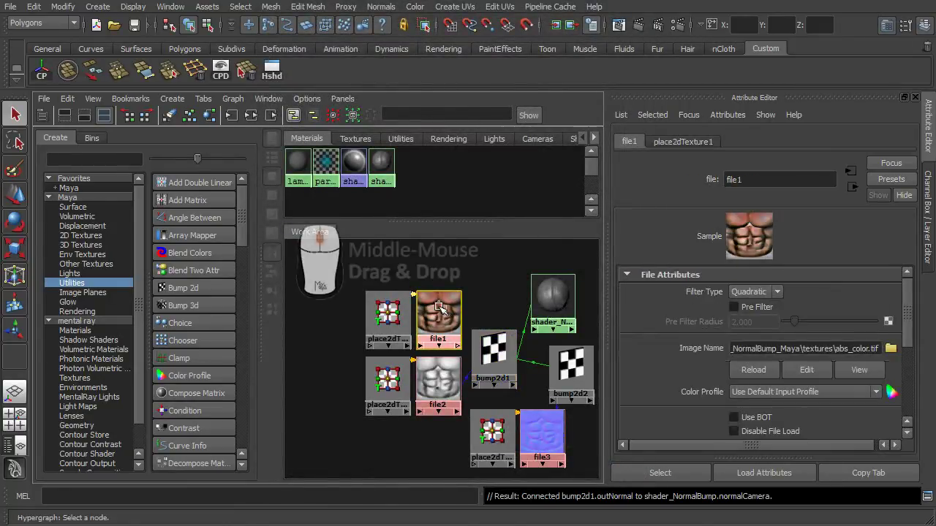
{"action": "middle_click_drag", "start_coordinate": [445, 315], "coordinate": [553, 295]}
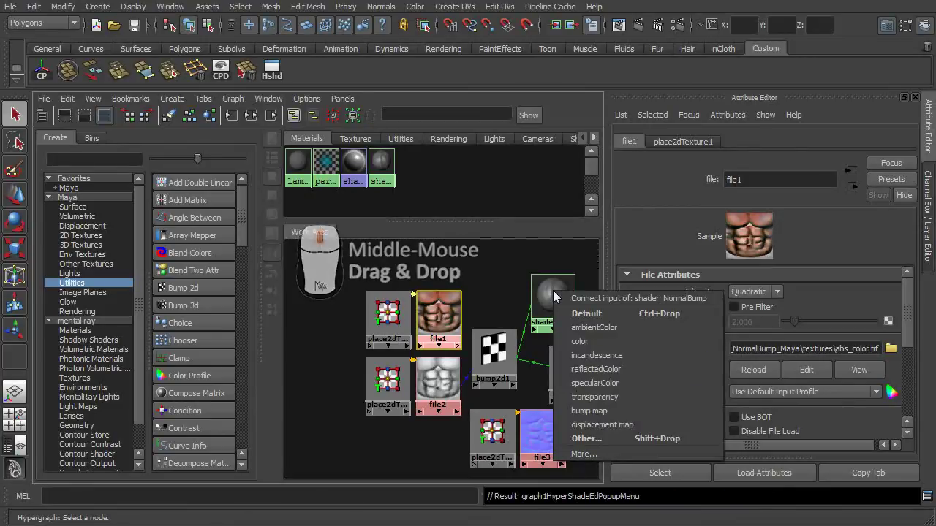
{"action": "left_click", "coordinate": [584, 341]}
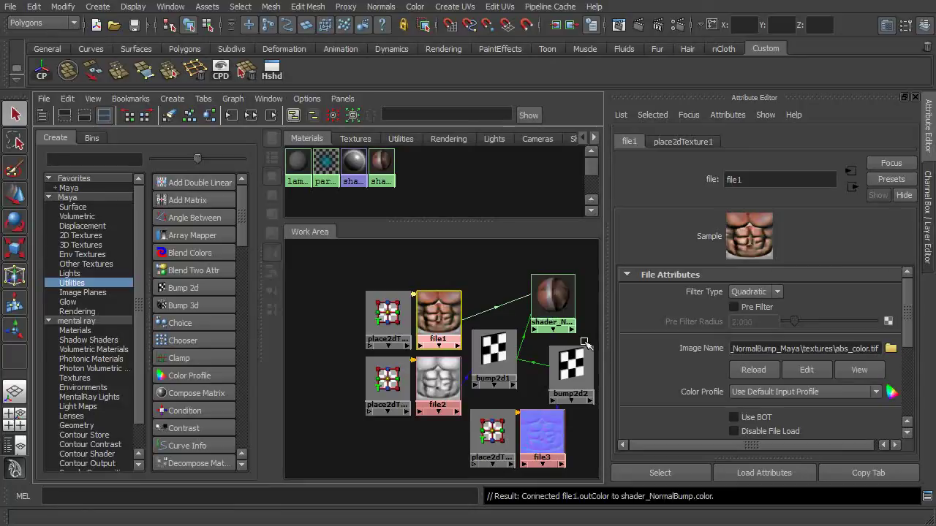
{"action": "left_click", "coordinate": [927, 219]}
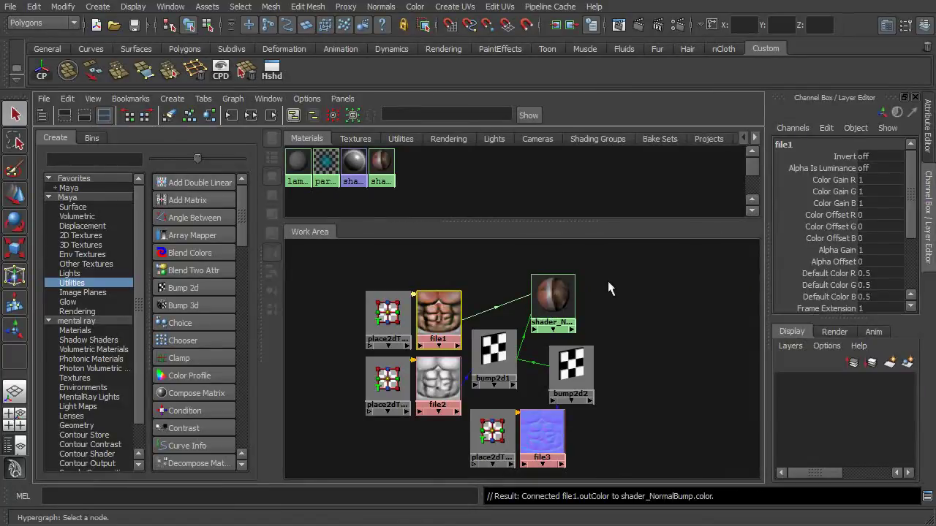
Fill the screen with the perspective view and turn on textured display for the abs mesh
{"action": "key", "text": "space"}
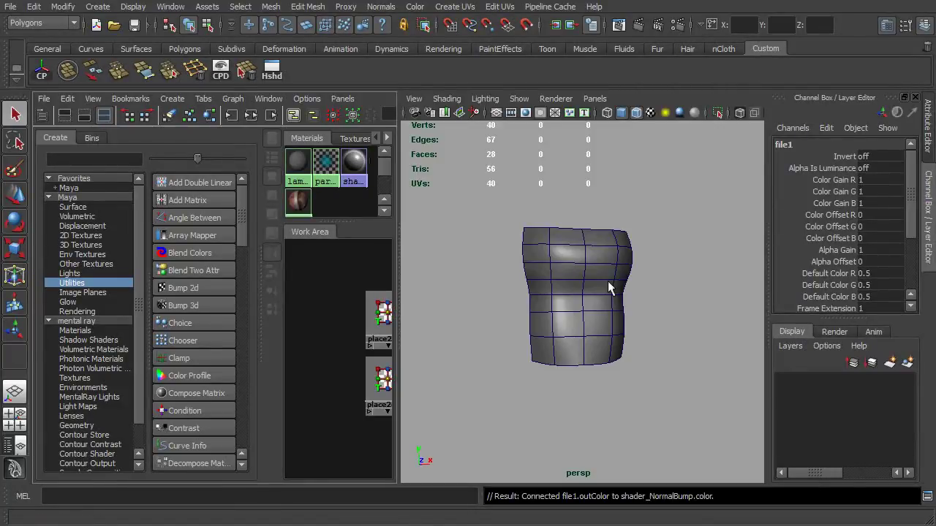
{"action": "key", "text": "space"}
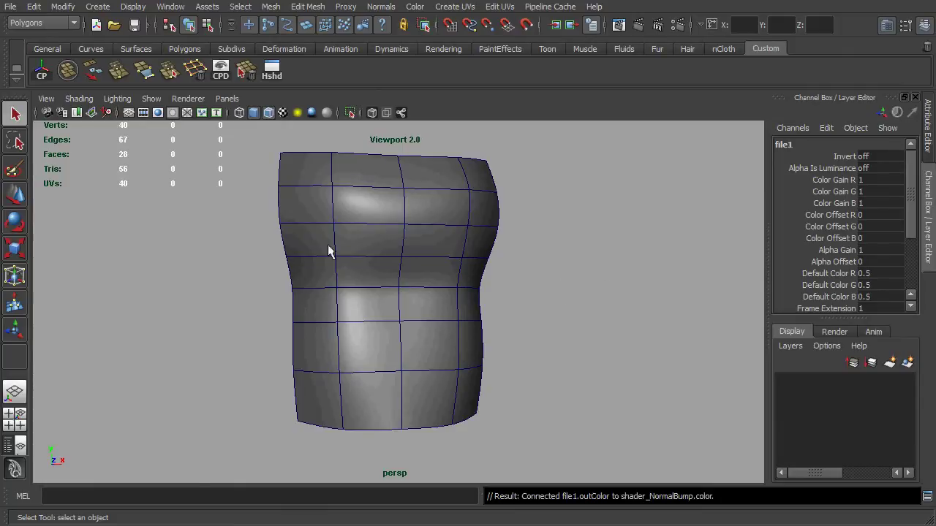
{"action": "left_click", "coordinate": [282, 113]}
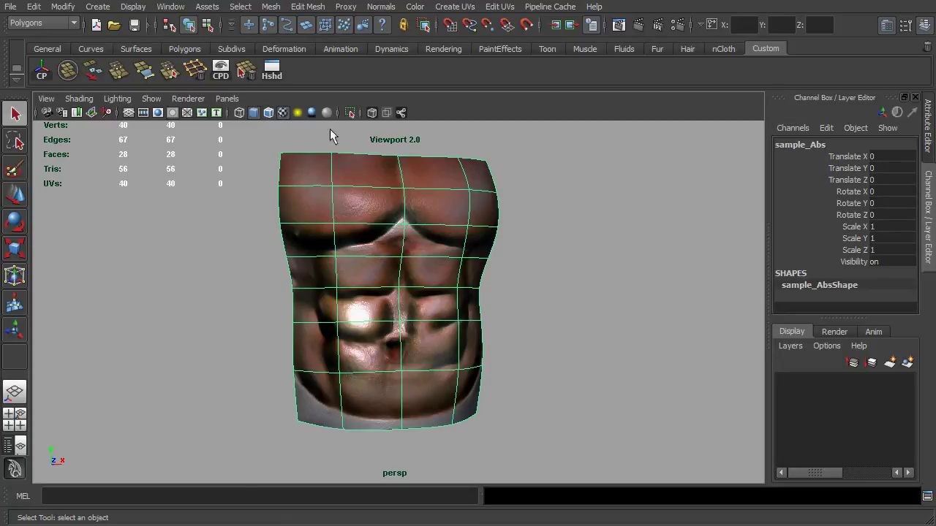
{"action": "left_click", "coordinate": [551, 243]}
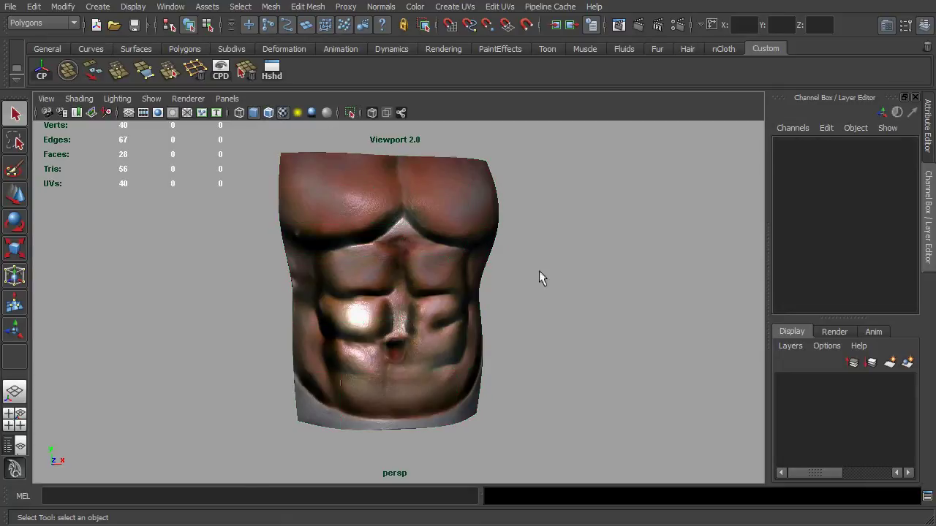
{"action": "mouse_move", "coordinate": [541, 272]}
{"action": "left_mouse_down", "text": "alt"}
{"action": "mouse_move", "coordinate": [489, 272]}
{"action": "mouse_move", "coordinate": [540, 275]}
{"action": "mouse_move", "coordinate": [534, 265]}
{"action": "mouse_move", "coordinate": [532, 292]}
{"action": "mouse_move", "coordinate": [487, 294]}
{"action": "mouse_move", "coordinate": [534, 267]}
{"action": "mouse_move", "coordinate": [563, 268]}
{"action": "mouse_move", "coordinate": [505, 271]}
{"action": "mouse_move", "coordinate": [555, 277]}
{"action": "left_mouse_up", "text": "alt"}
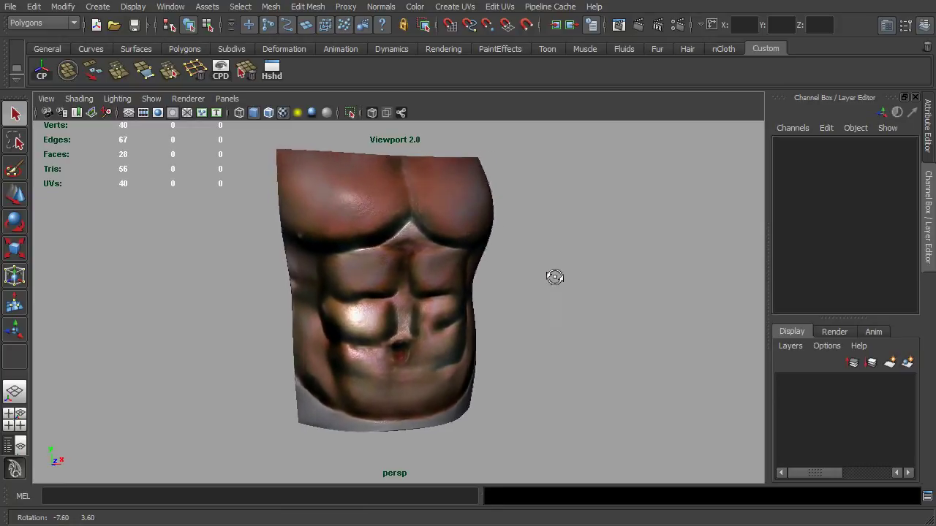